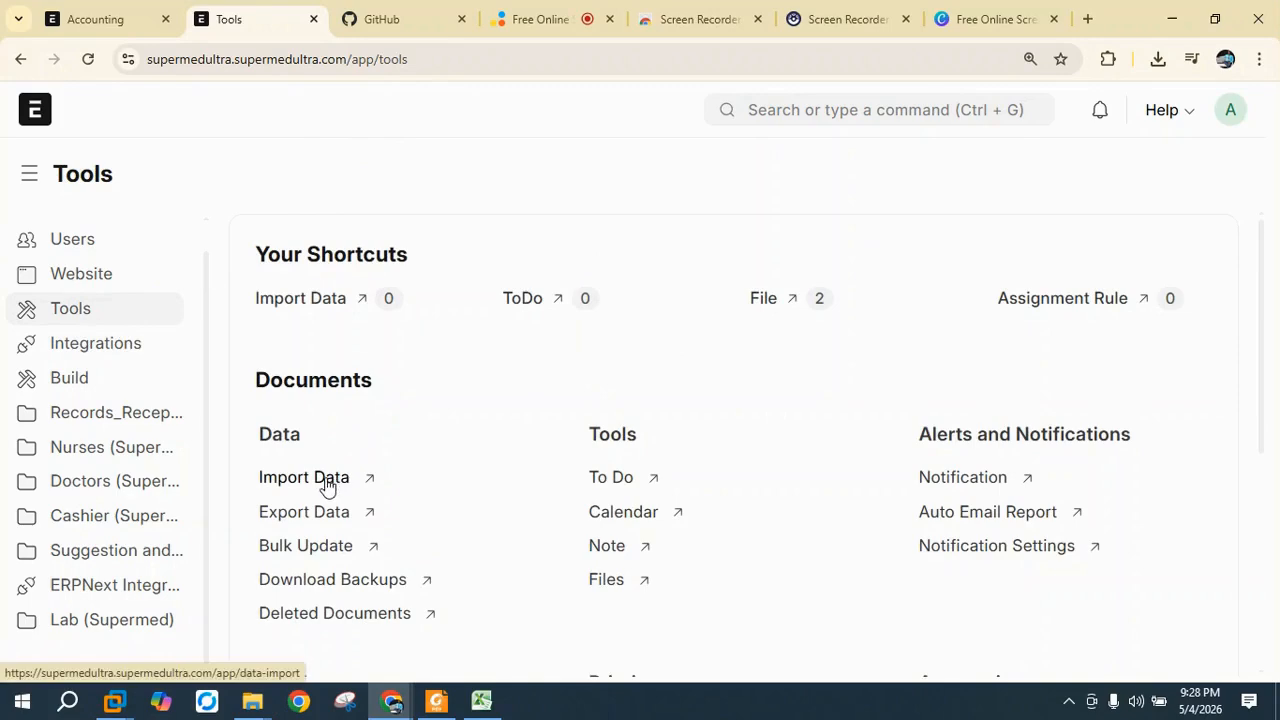
Create and save a new data import for the Lab Test Template document type with import type Insert New Records.
{"action": "left_click", "coordinate": [330, 482]}
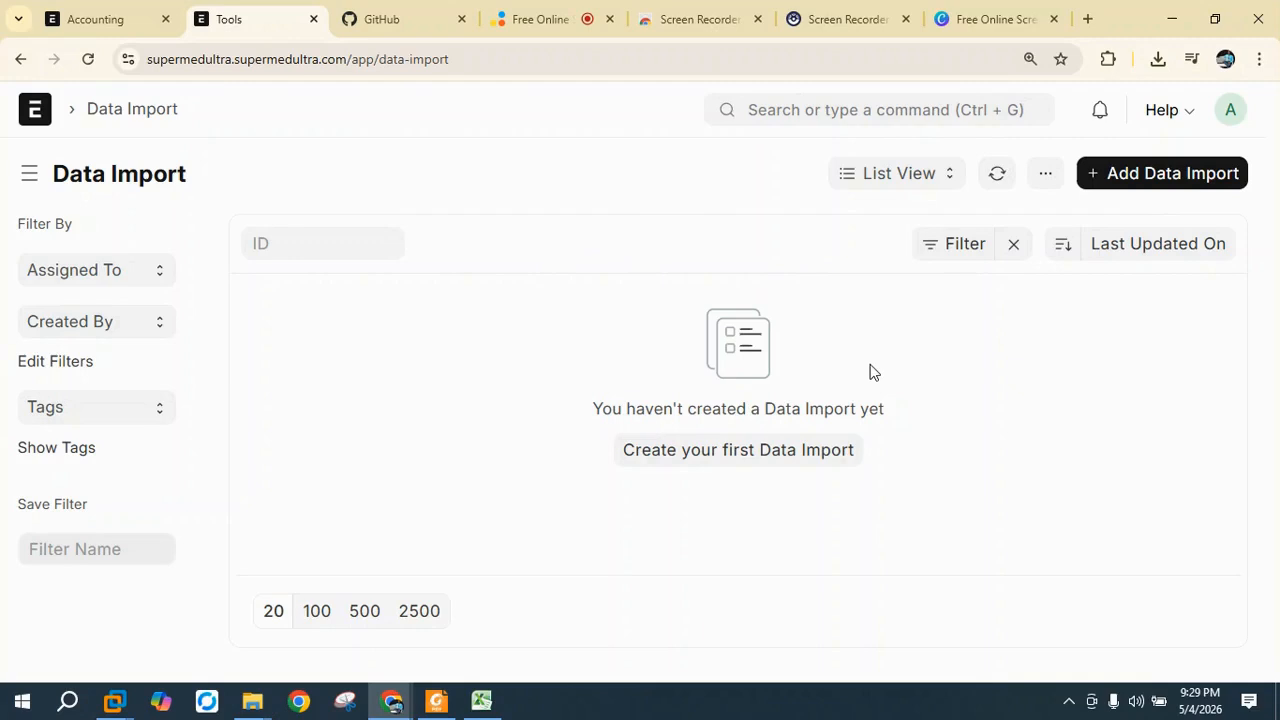
{"action": "left_click", "coordinate": [1160, 185]}
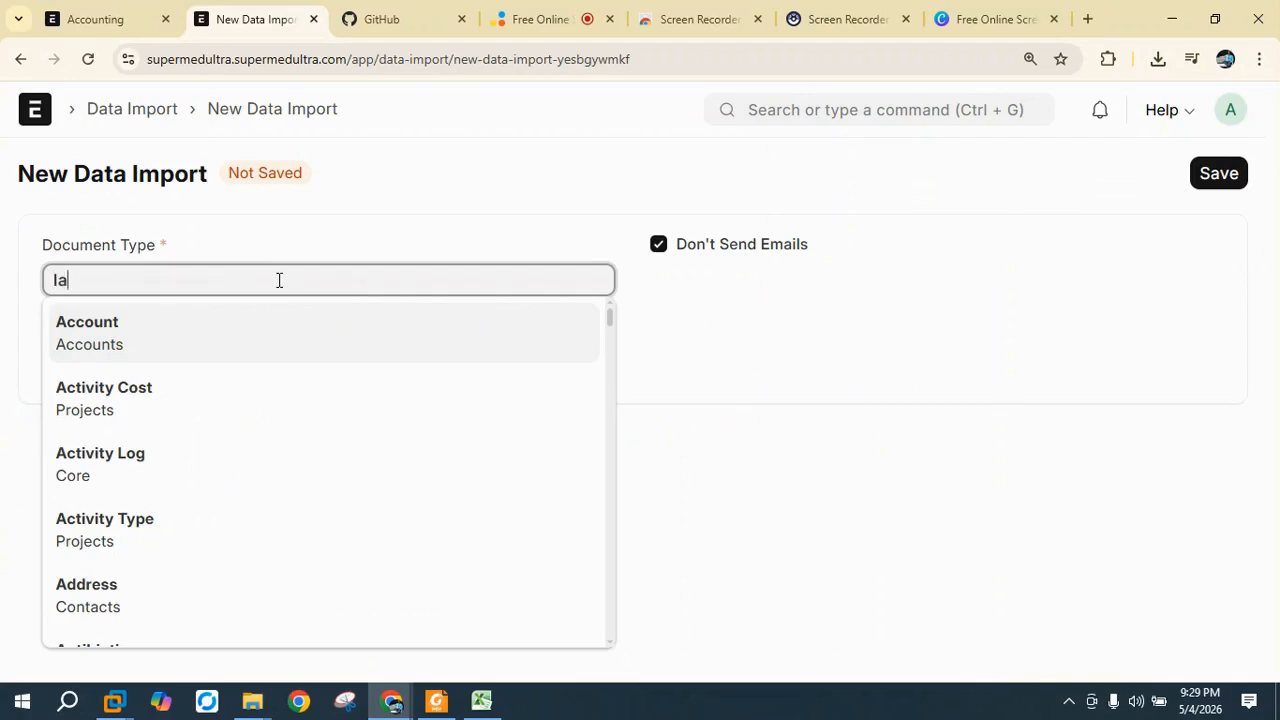
{"action": "type", "text": "lab test"}
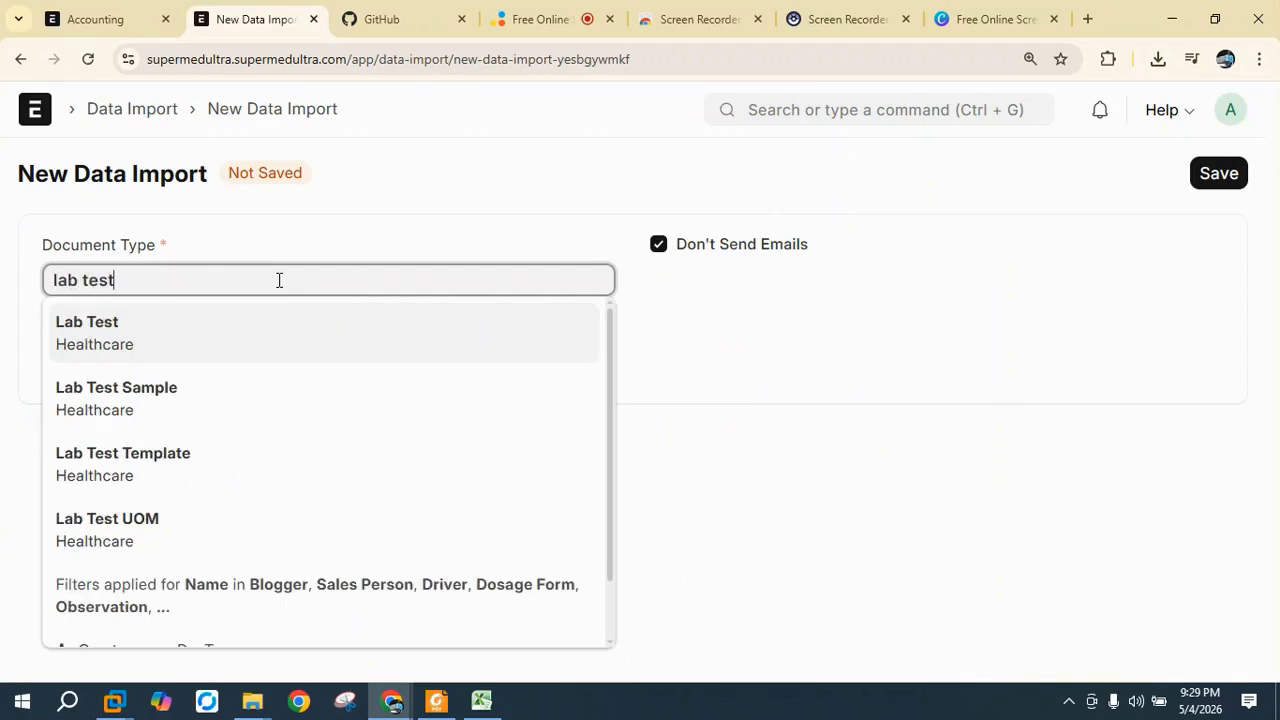
{"action": "left_click", "coordinate": [178, 467]}
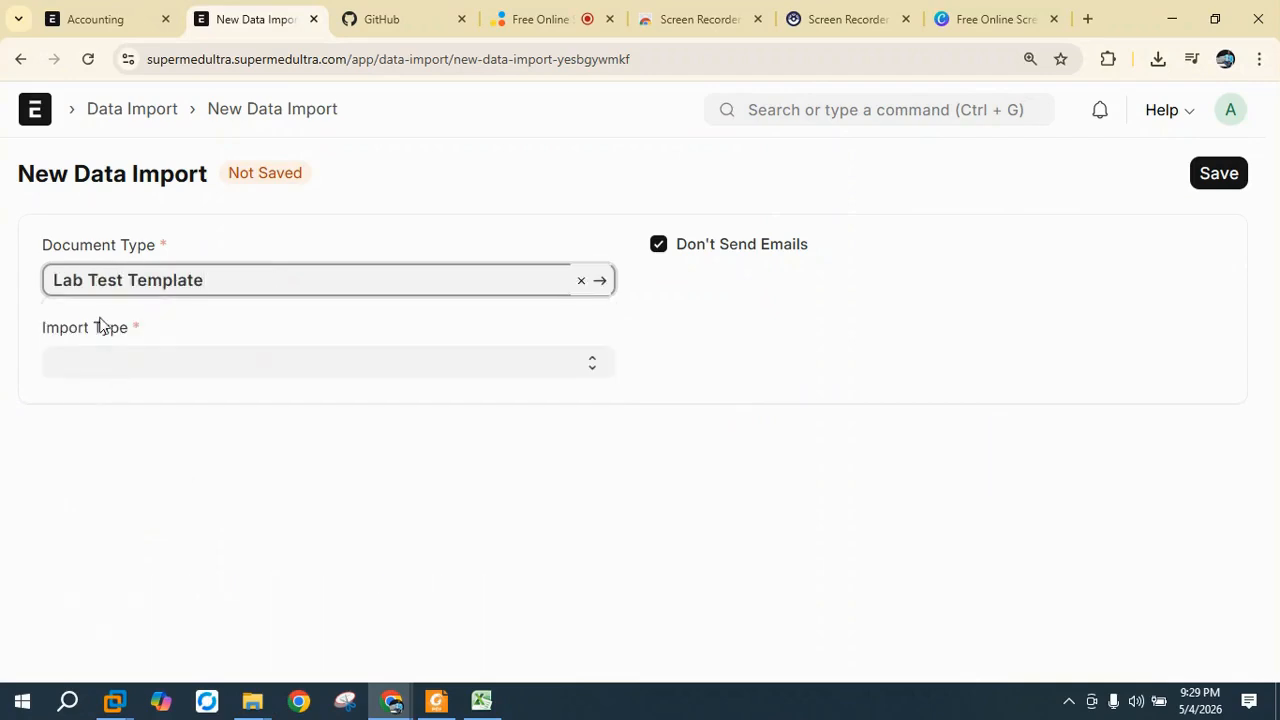
{"action": "left_click", "coordinate": [112, 366]}
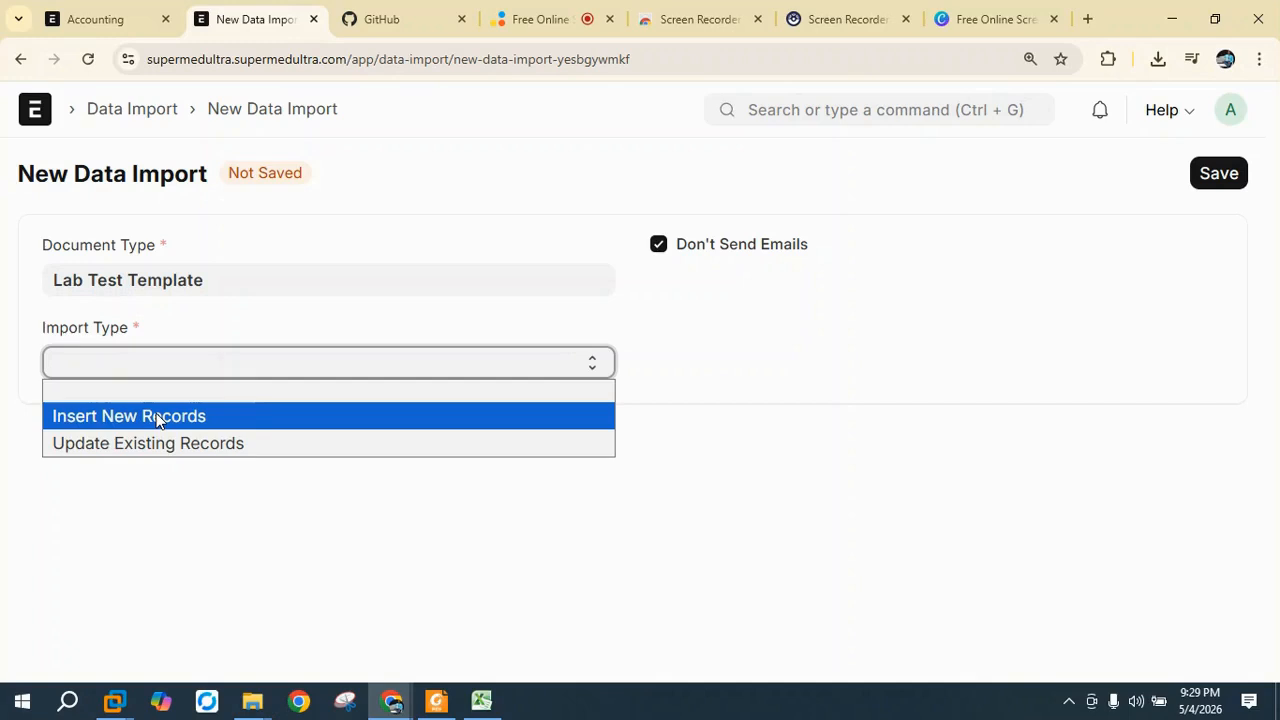
{"action": "left_click", "coordinate": [157, 416]}
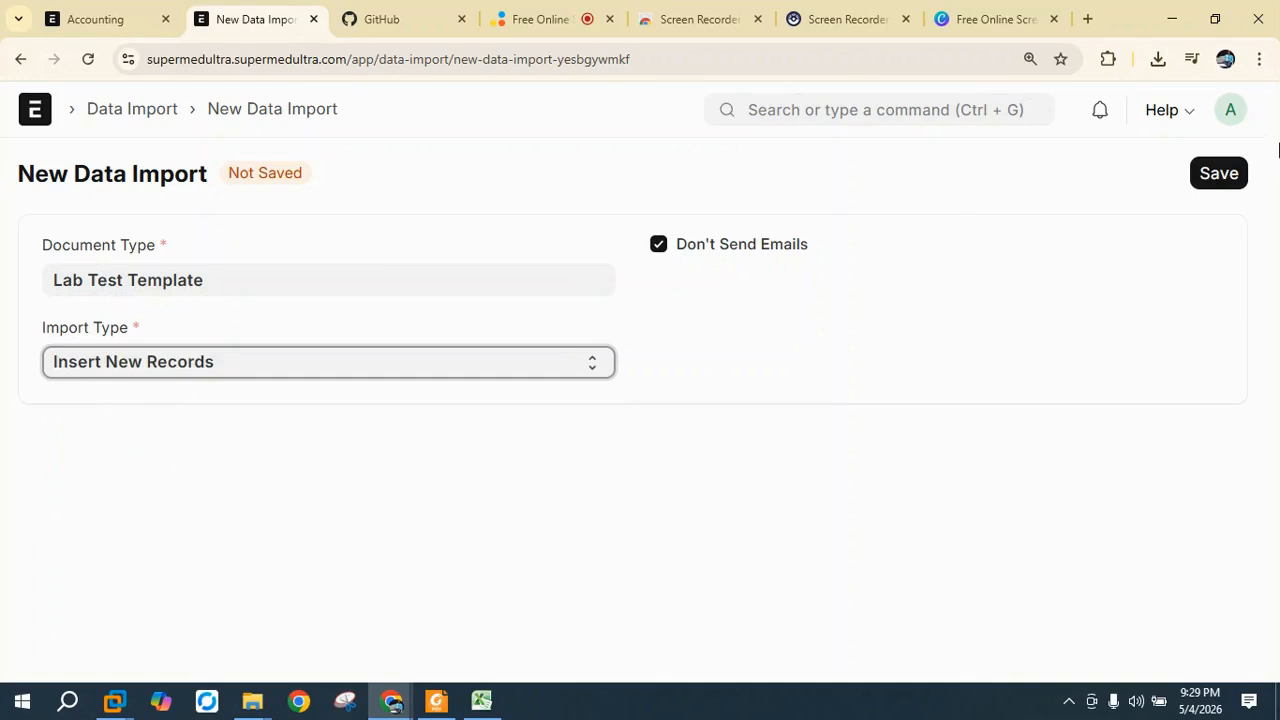
{"action": "left_click", "coordinate": [1219, 175]}
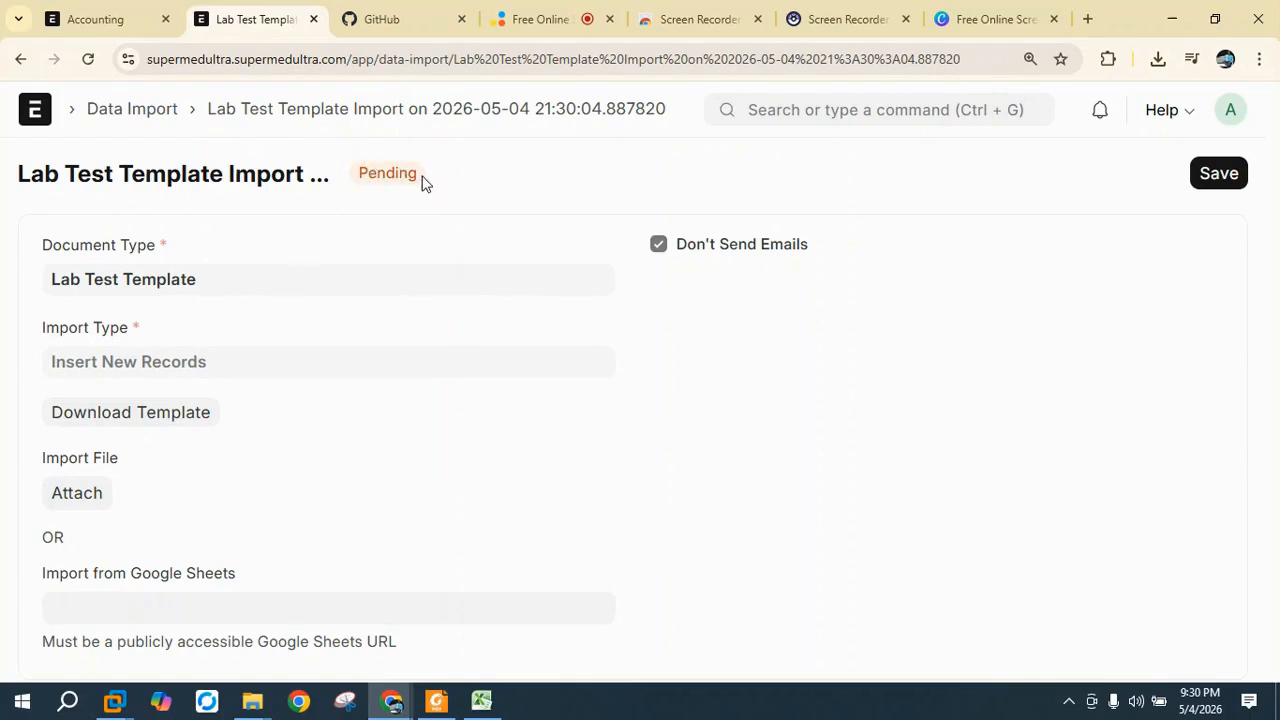
Open the import template's export options and include the Item field for Lab Test Template, leaving Item Code out.
{"action": "left_click", "coordinate": [185, 414]}
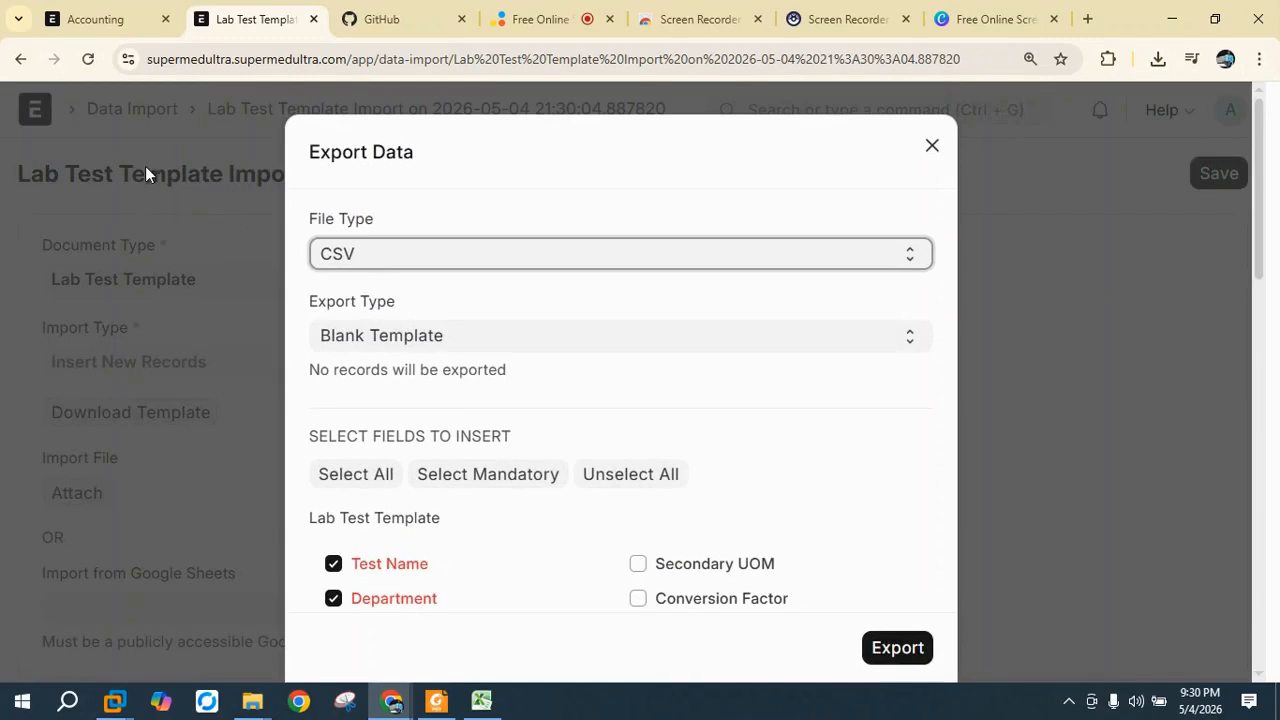
{"action": "scroll", "coordinate": [390, 340], "scroll_direction": "down", "scroll_amount": 4}
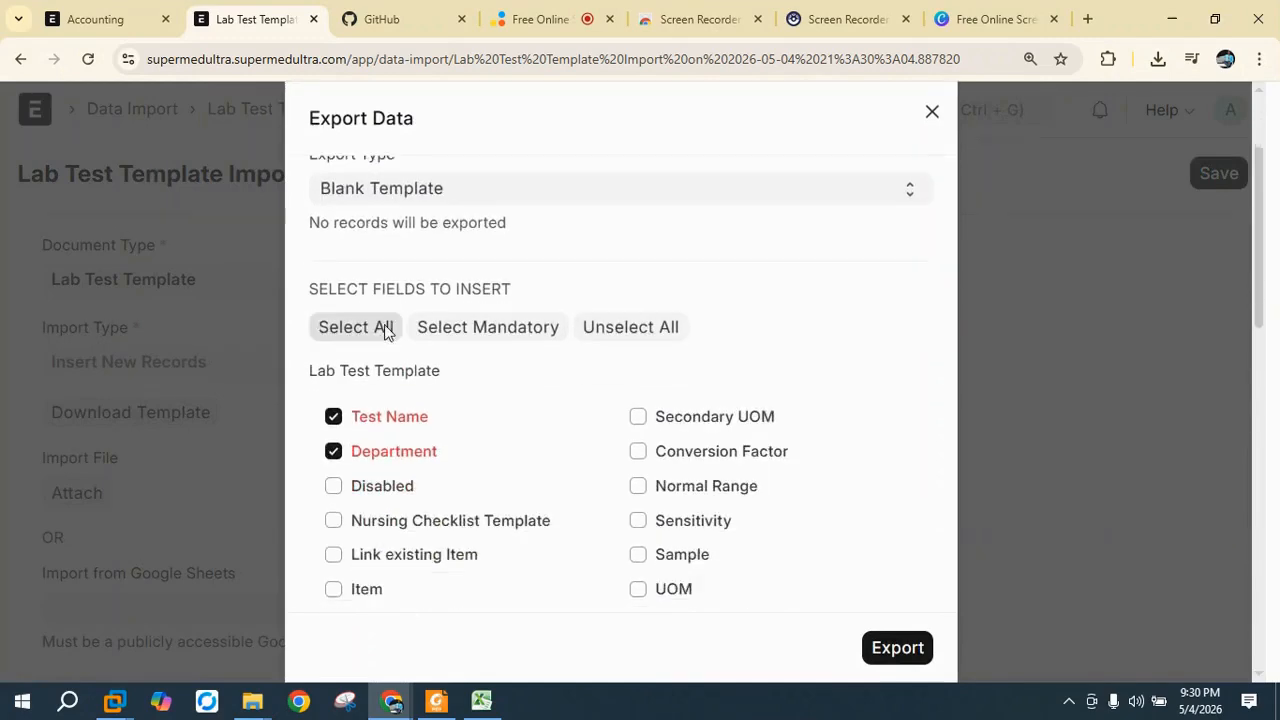
{"action": "scroll", "coordinate": [410, 422], "scroll_direction": "down", "scroll_amount": 2}
{"action": "scroll", "coordinate": [400, 400], "scroll_direction": "up", "scroll_amount": 2}
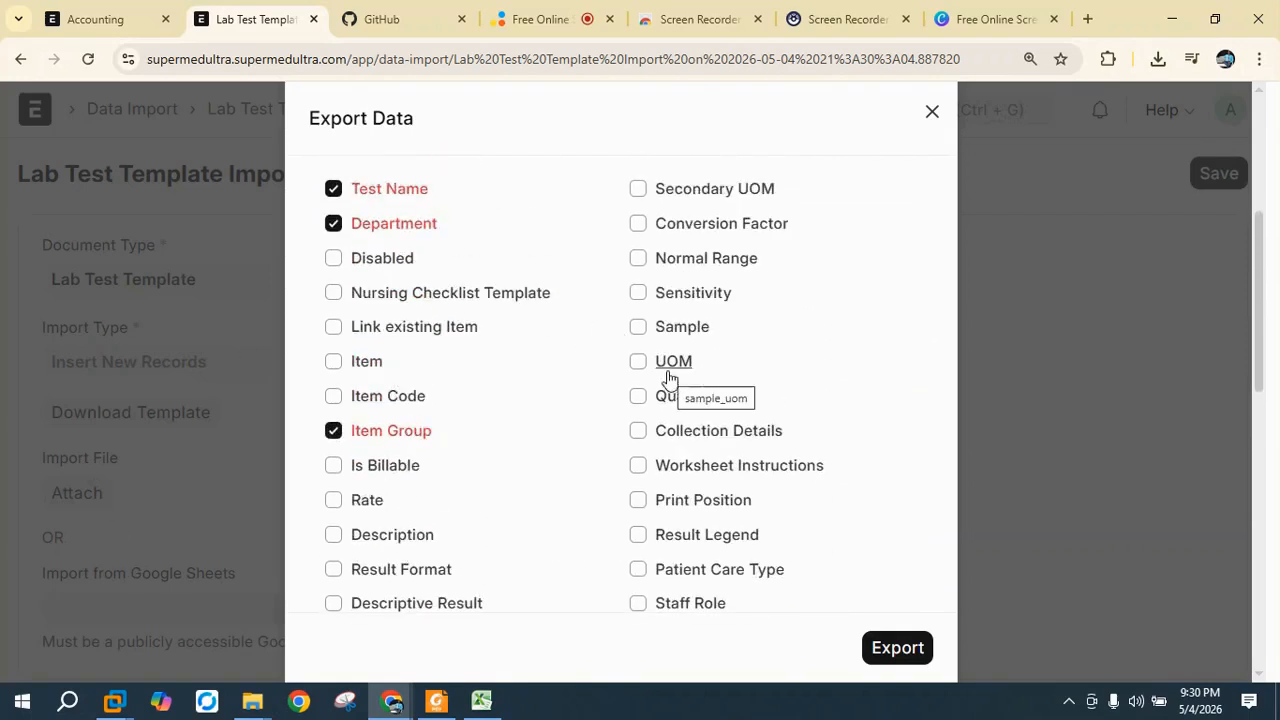
{"action": "scroll", "coordinate": [530, 440], "scroll_direction": "up", "scroll_amount": 4}
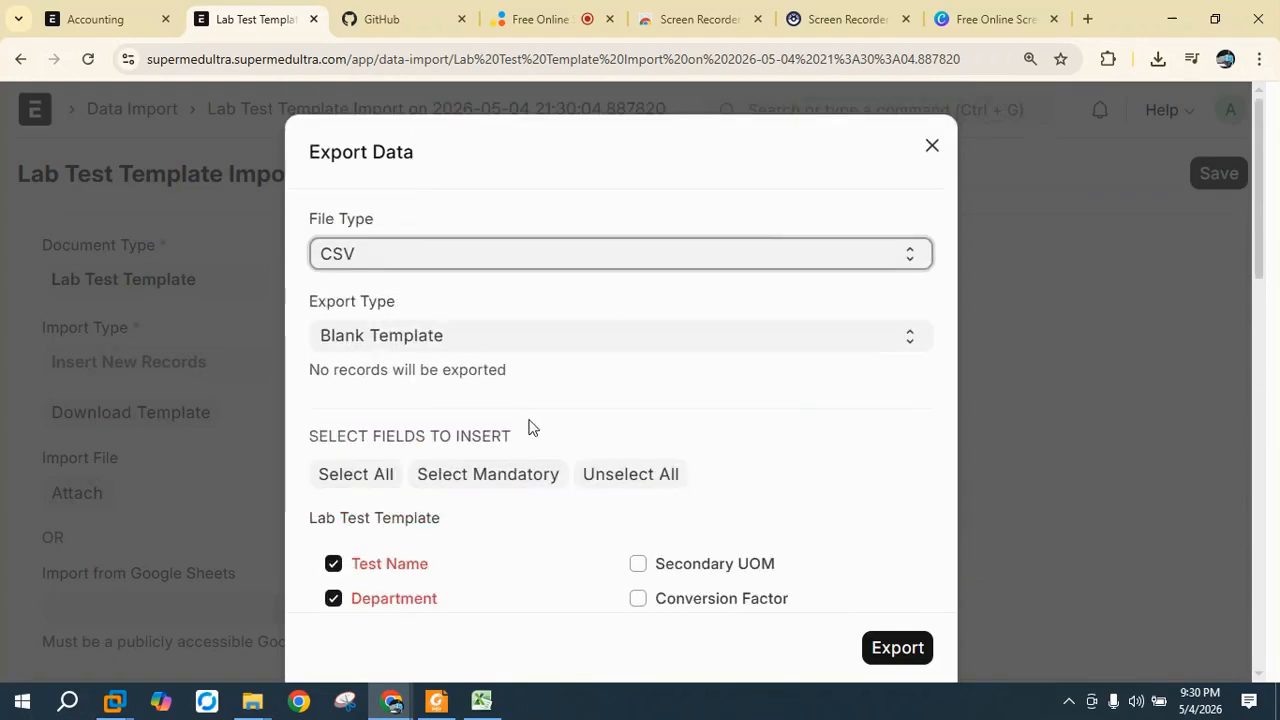
{"action": "scroll", "coordinate": [530, 428], "scroll_direction": "down", "scroll_amount": 3}
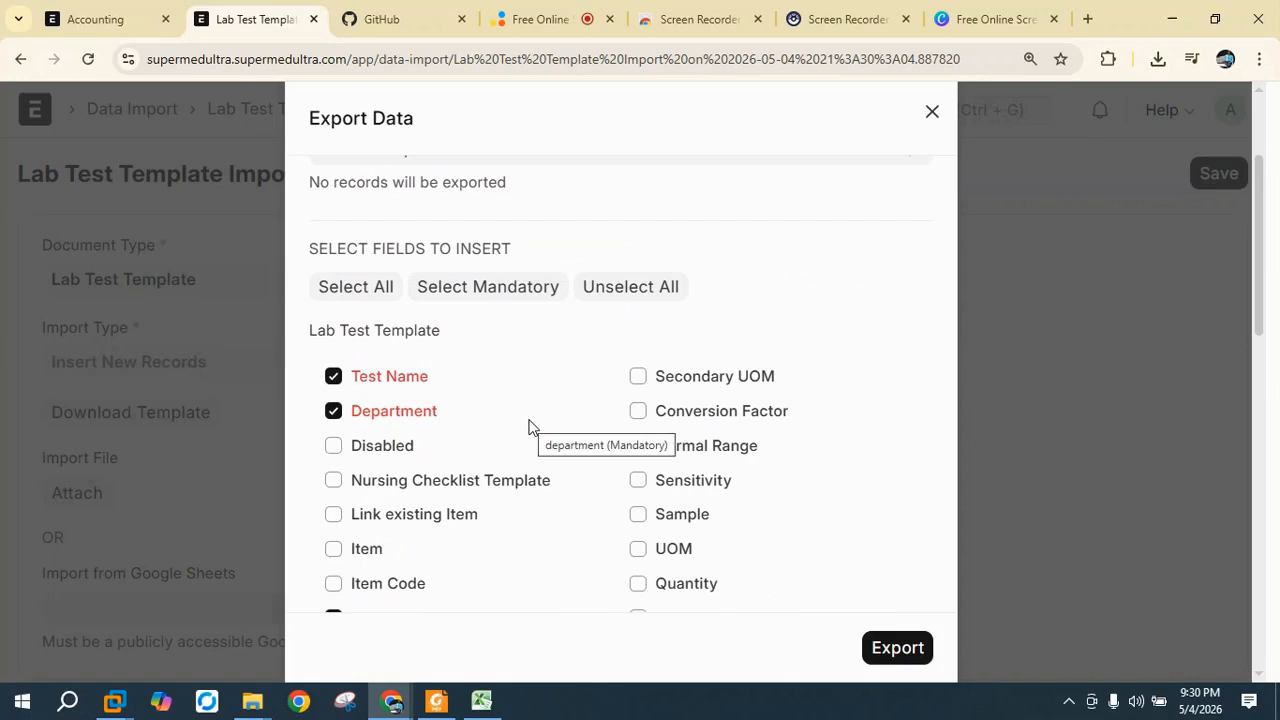
{"action": "scroll", "coordinate": [529, 426], "scroll_direction": "down", "scroll_amount": 1}
{"action": "scroll", "coordinate": [340, 451], "scroll_direction": "down", "scroll_amount": 1}
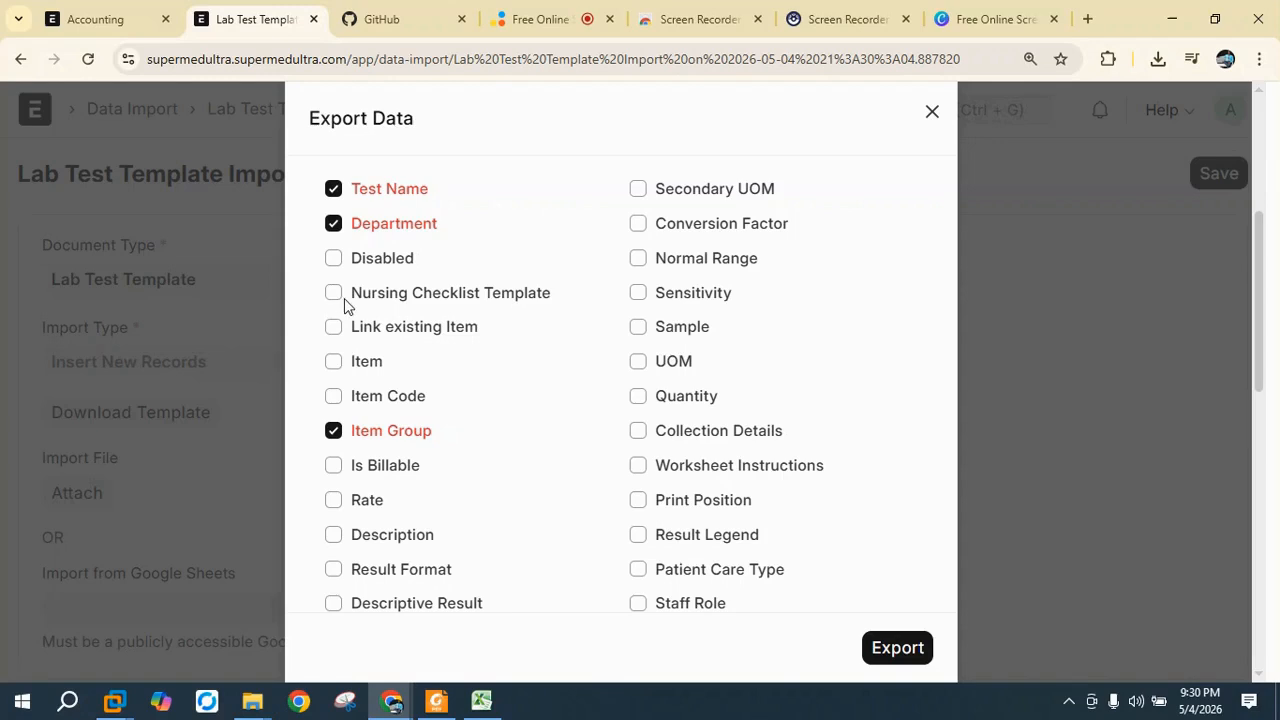
{"action": "left_click", "coordinate": [335, 363]}
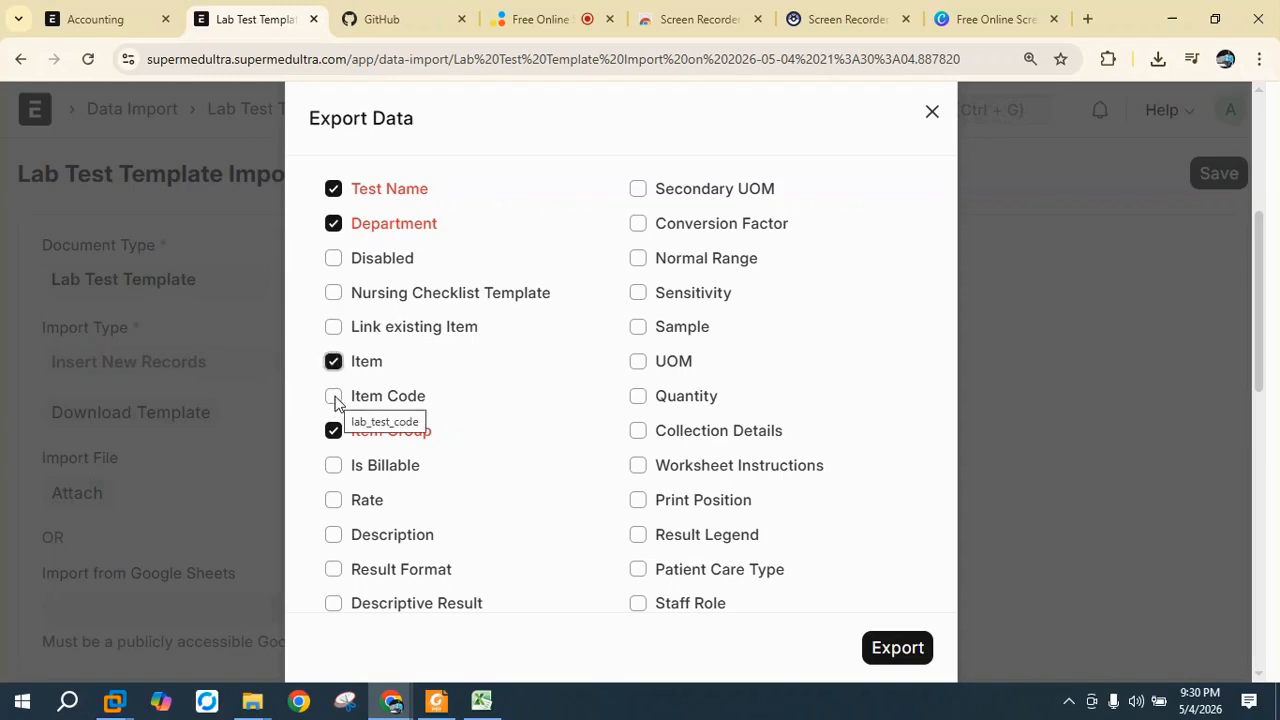
{"action": "left_click", "coordinate": [335, 400]}
{"action": "left_click", "coordinate": [333, 363]}
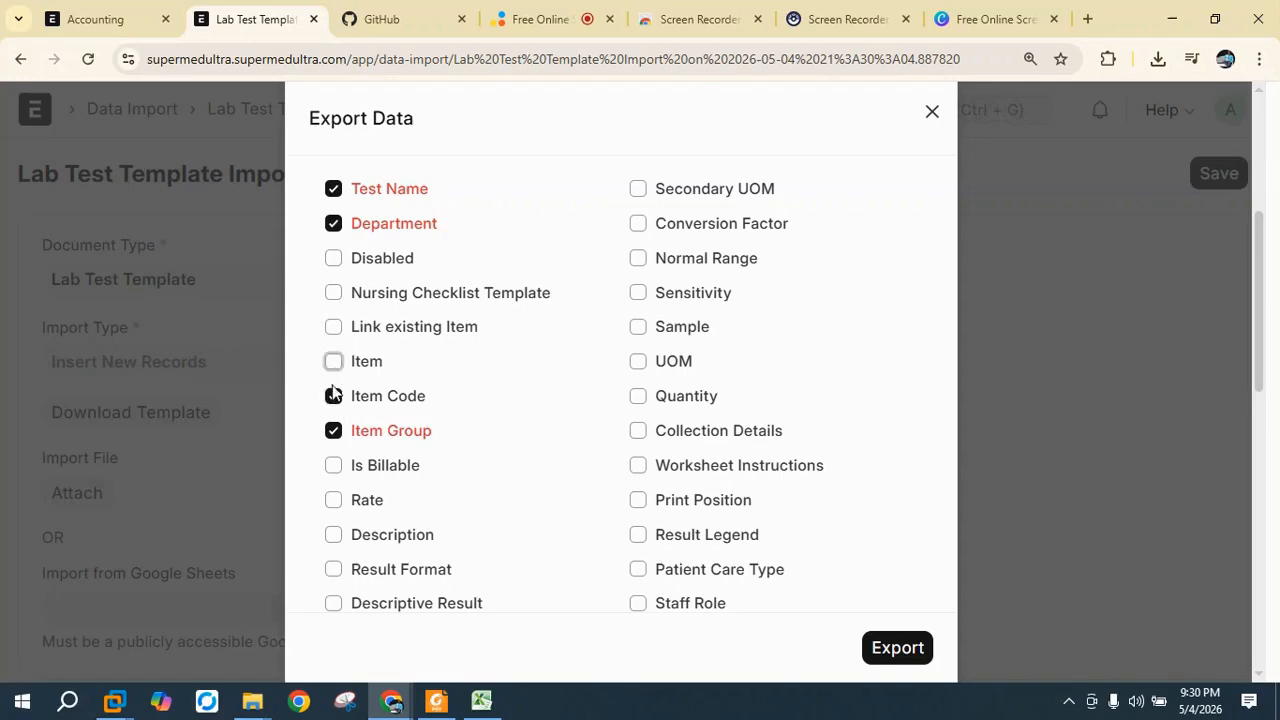
{"action": "left_click", "coordinate": [333, 397]}
{"action": "left_click", "coordinate": [335, 362]}
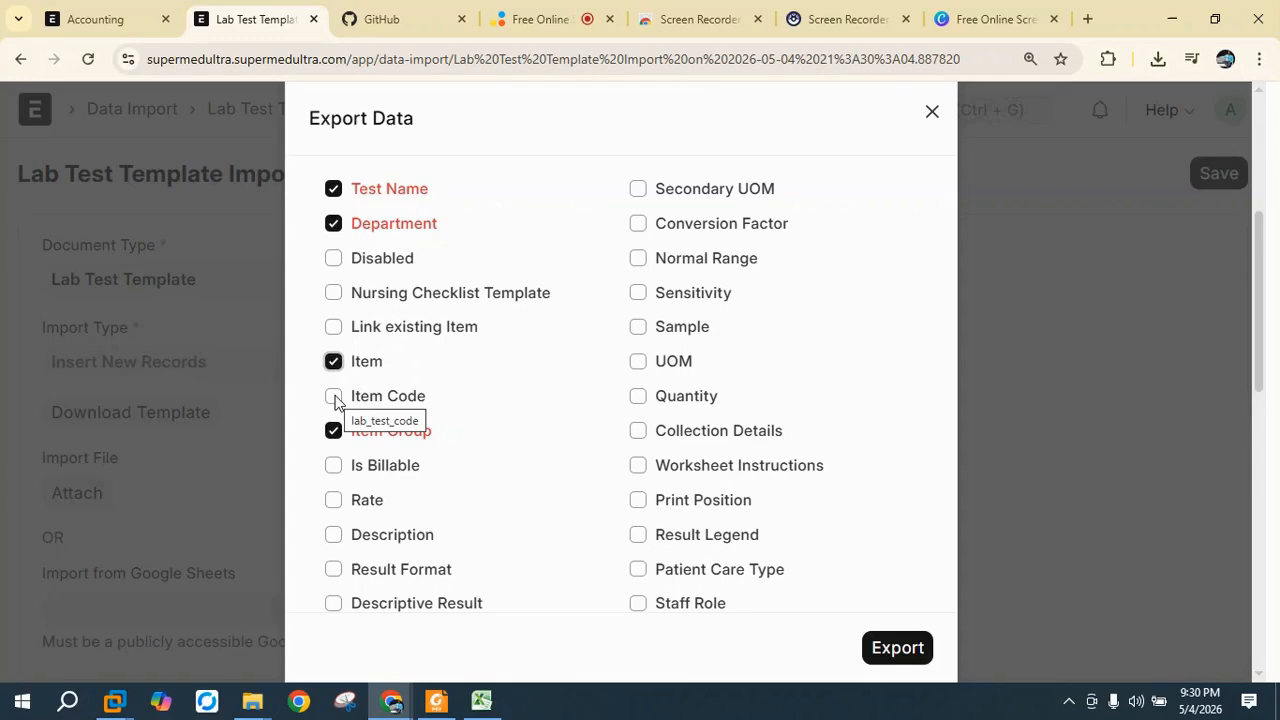
Include the Is Billable and Rate fields, and export the blank template as CSV.
{"action": "scroll", "coordinate": [335, 400], "scroll_direction": "down", "scroll_amount": 1}
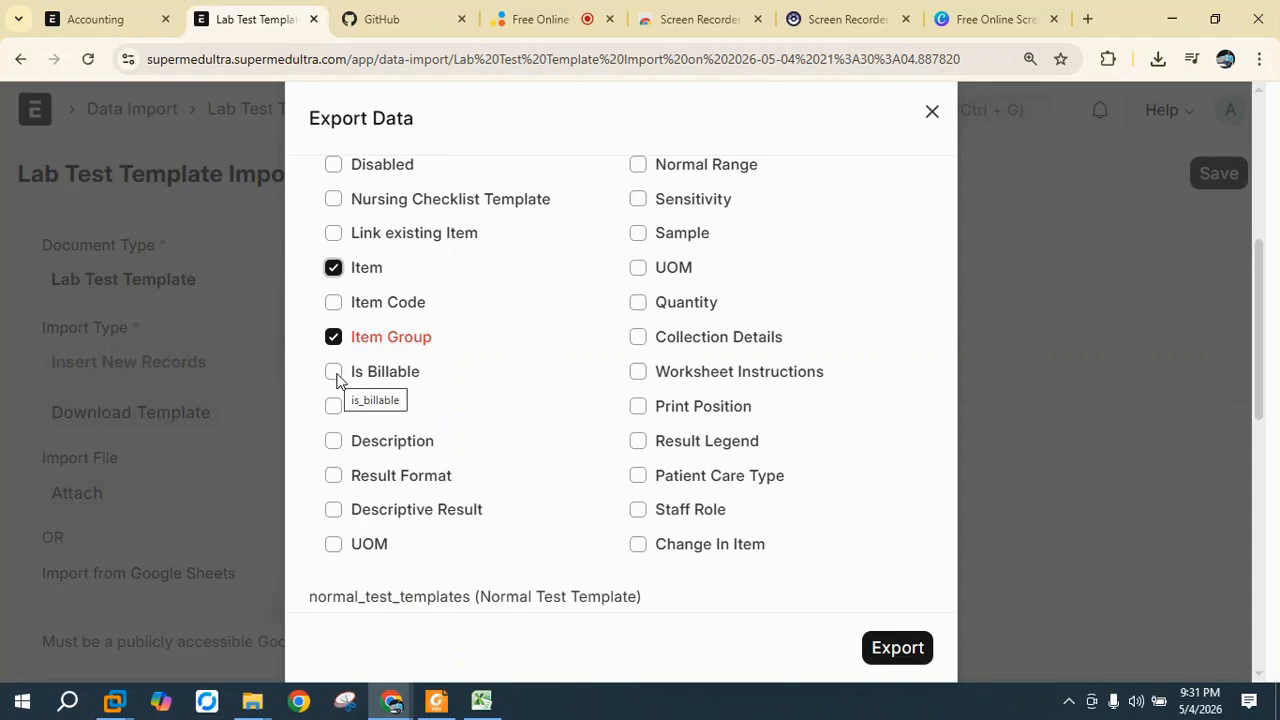
{"action": "left_click", "coordinate": [336, 375]}
{"action": "left_click", "coordinate": [334, 410]}
{"action": "scroll", "coordinate": [363, 495], "scroll_direction": "down", "scroll_amount": 3}
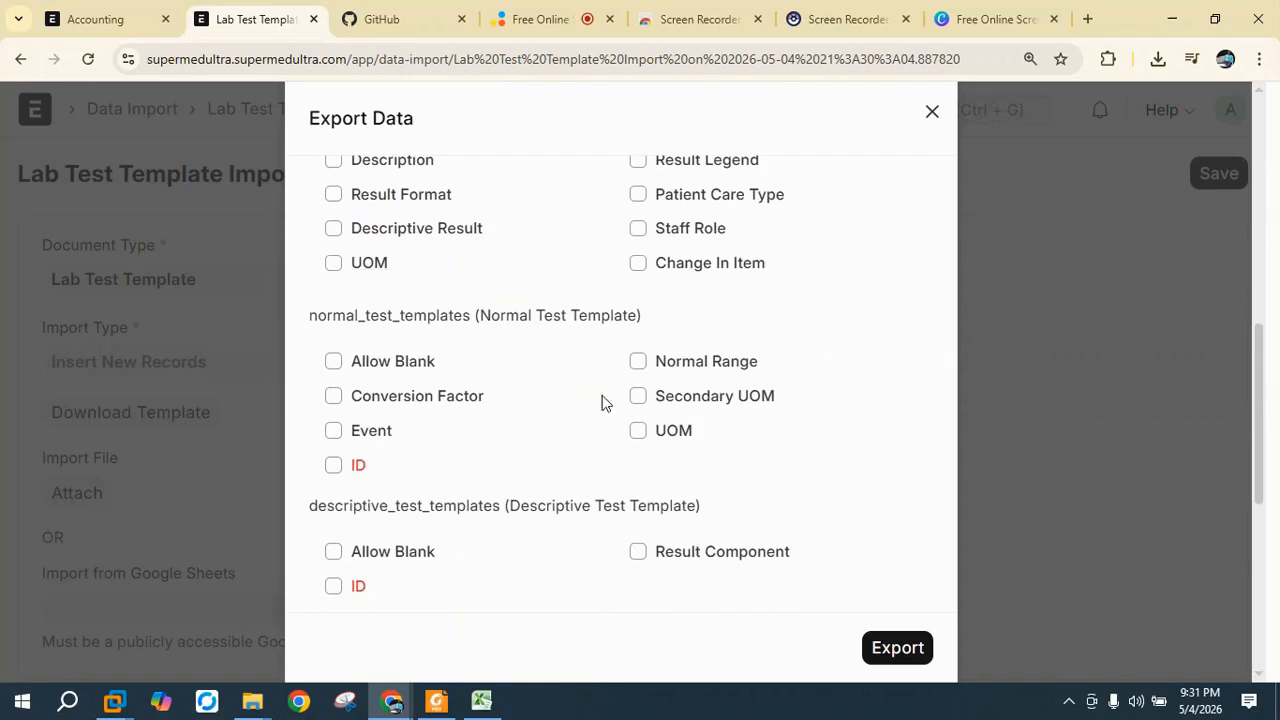
{"action": "scroll", "coordinate": [629, 380], "scroll_direction": "up", "scroll_amount": 4}
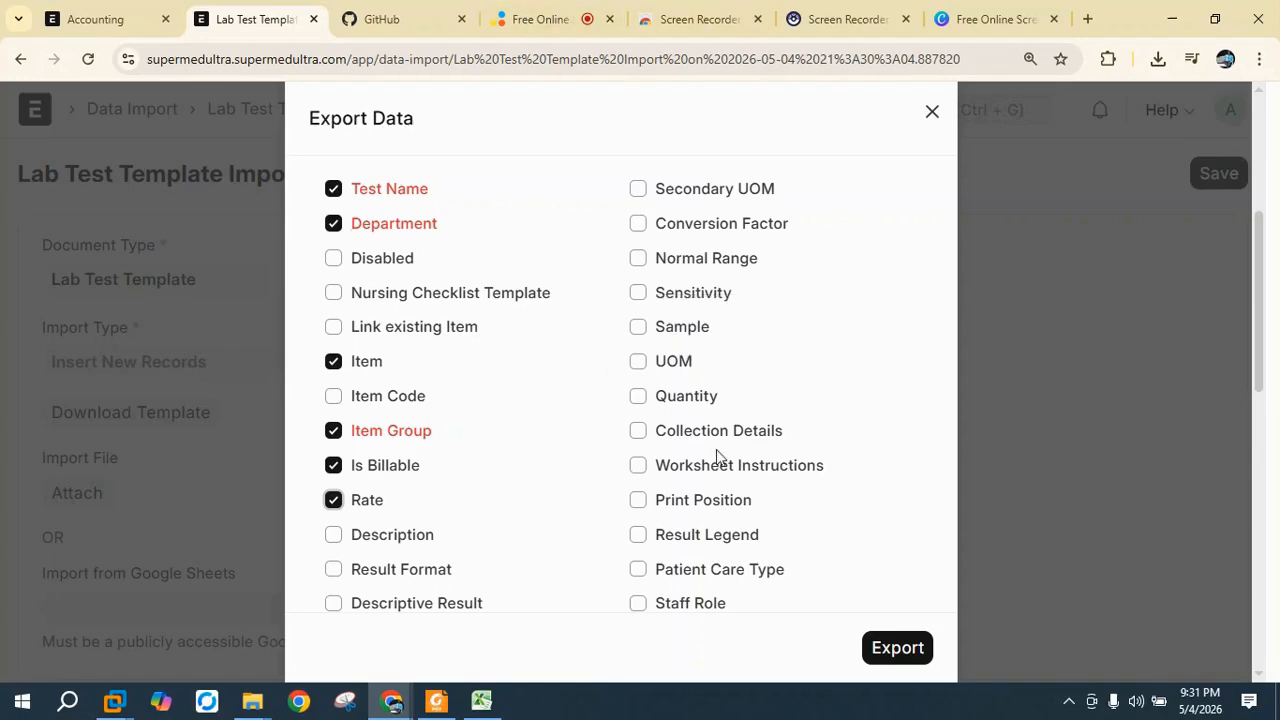
{"action": "scroll", "coordinate": [717, 455], "scroll_direction": "down", "scroll_amount": 4}
{"action": "scroll", "coordinate": [717, 457], "scroll_direction": "down", "scroll_amount": 5}
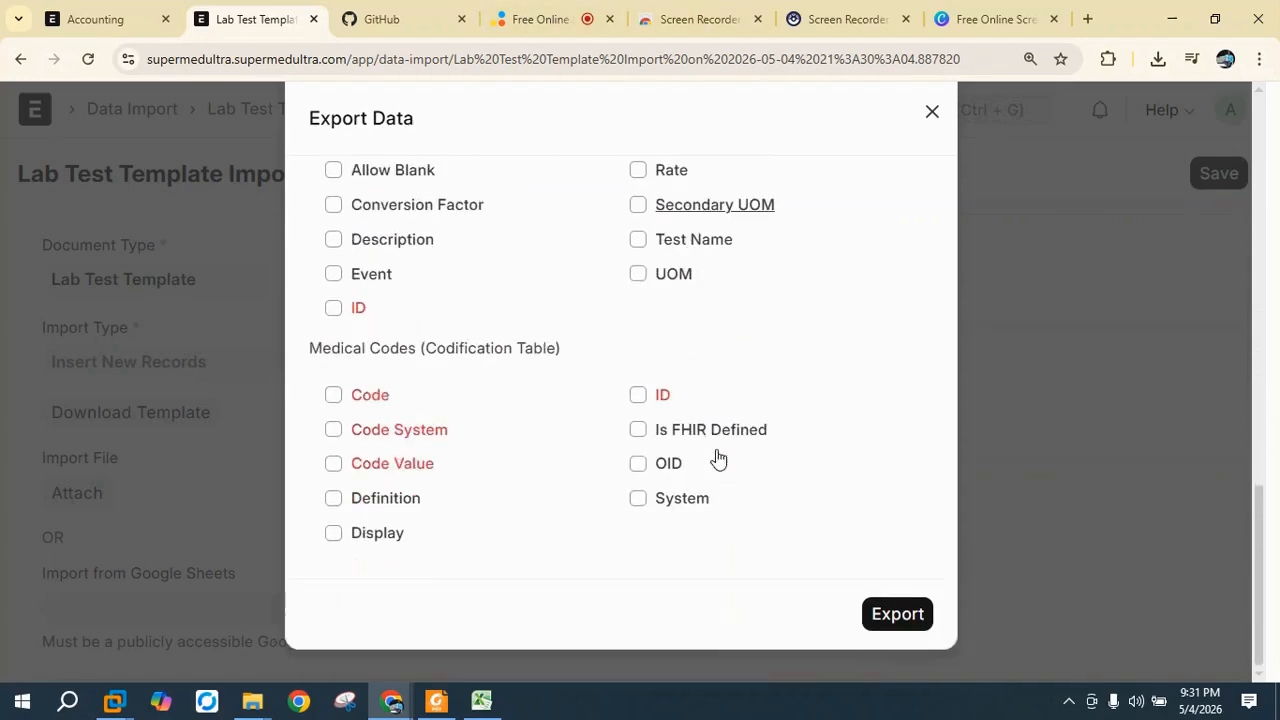
{"action": "left_click", "coordinate": [886, 620]}
{"action": "mouse_move", "coordinate": [1009, 118]}
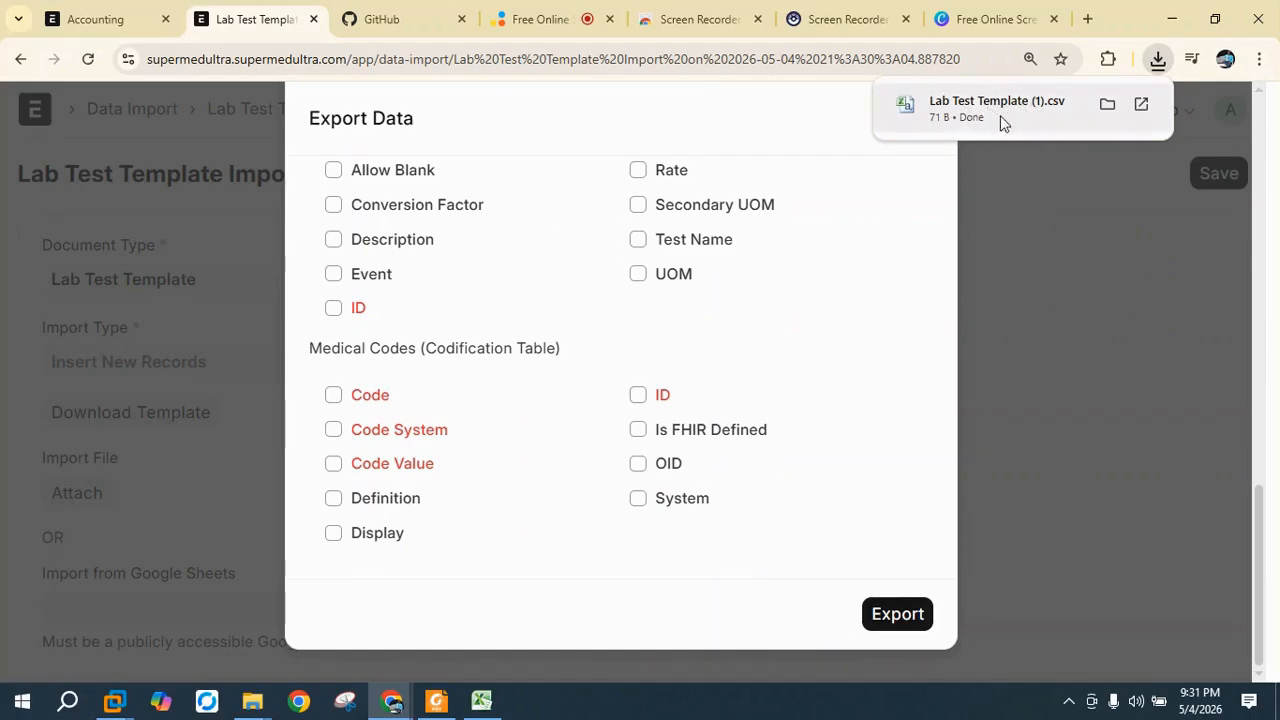
Set the export type to 5 Records and export the sample records as CSV.
{"action": "scroll", "coordinate": [700, 295], "scroll_direction": "up", "scroll_amount": 10}
{"action": "scroll", "coordinate": [737, 291], "scroll_direction": "up", "scroll_amount": 8}
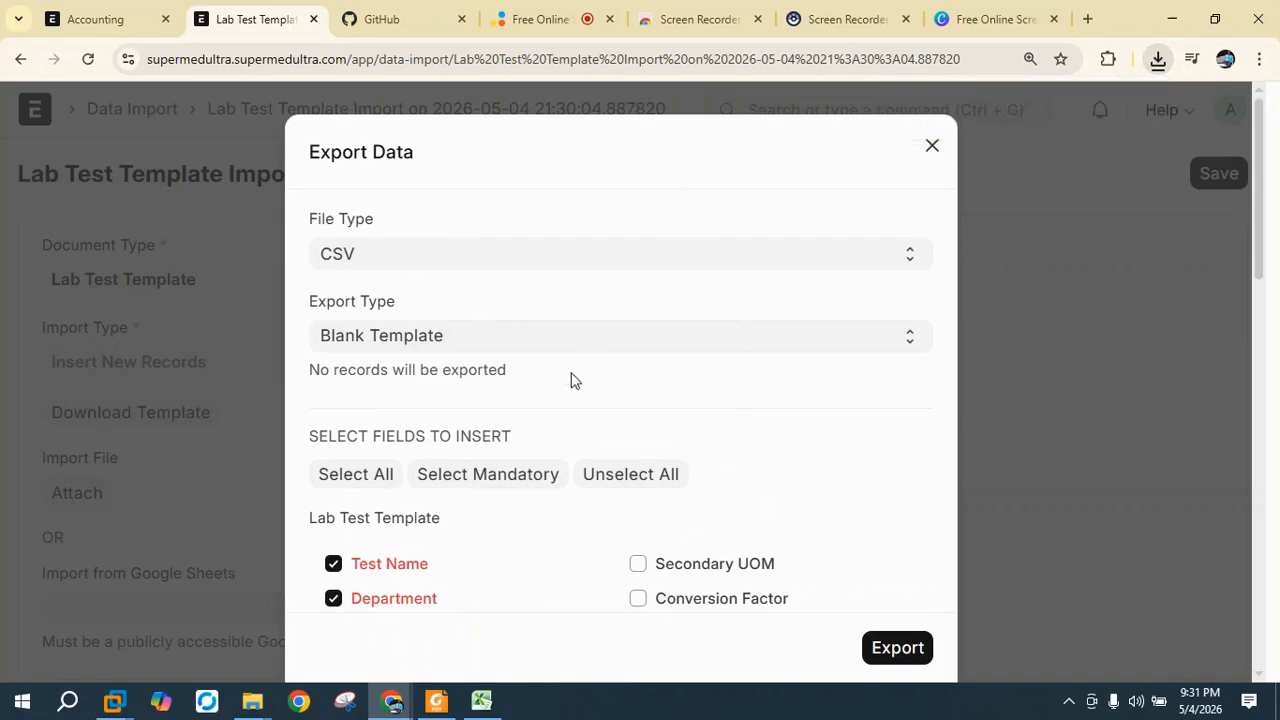
{"action": "left_click", "coordinate": [560, 343]}
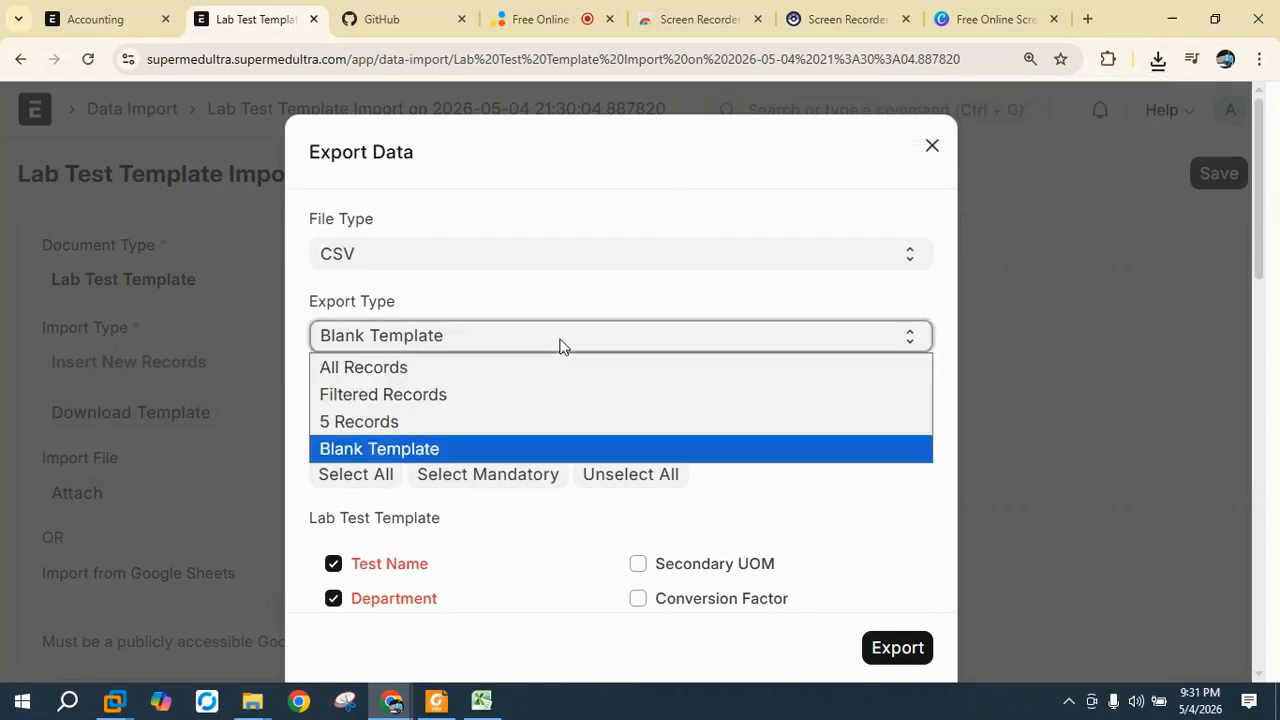
{"action": "left_click", "coordinate": [376, 424]}
{"action": "left_click", "coordinate": [886, 650]}
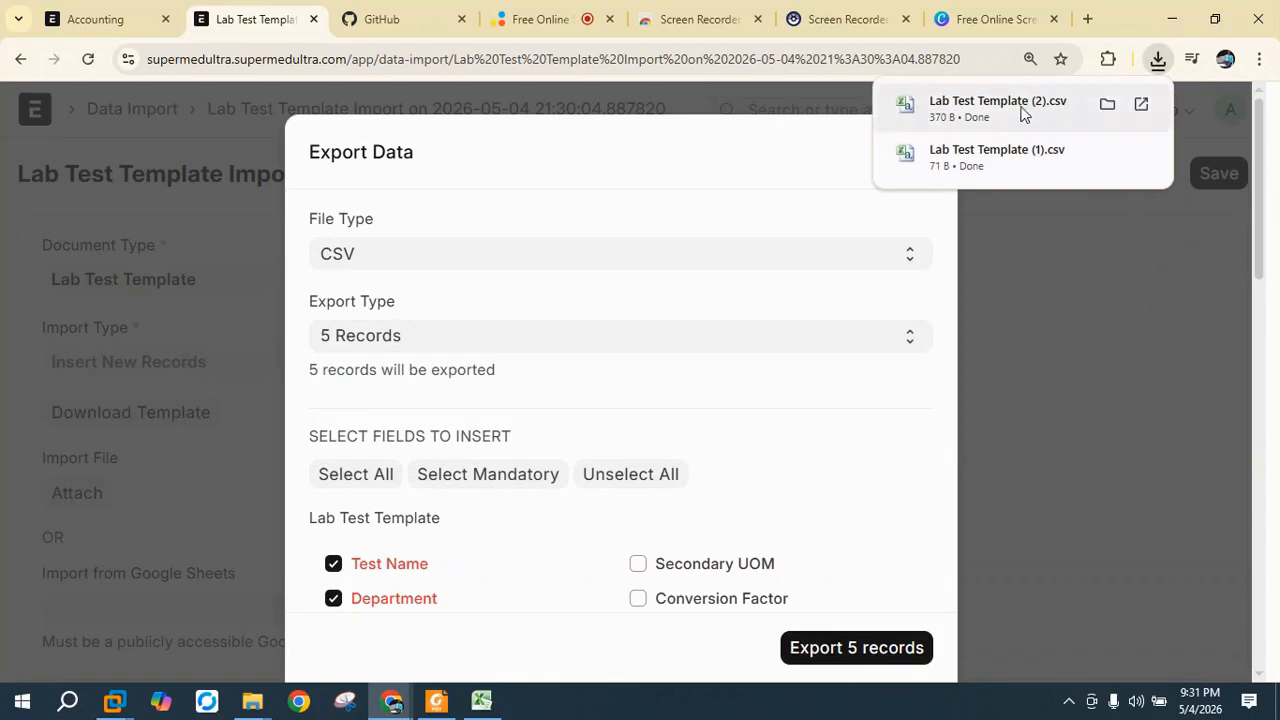
Show the exported file in the Downloads folder and open Lab Test Template (2).csv in Excel.
{"action": "left_click", "coordinate": [1107, 104]}
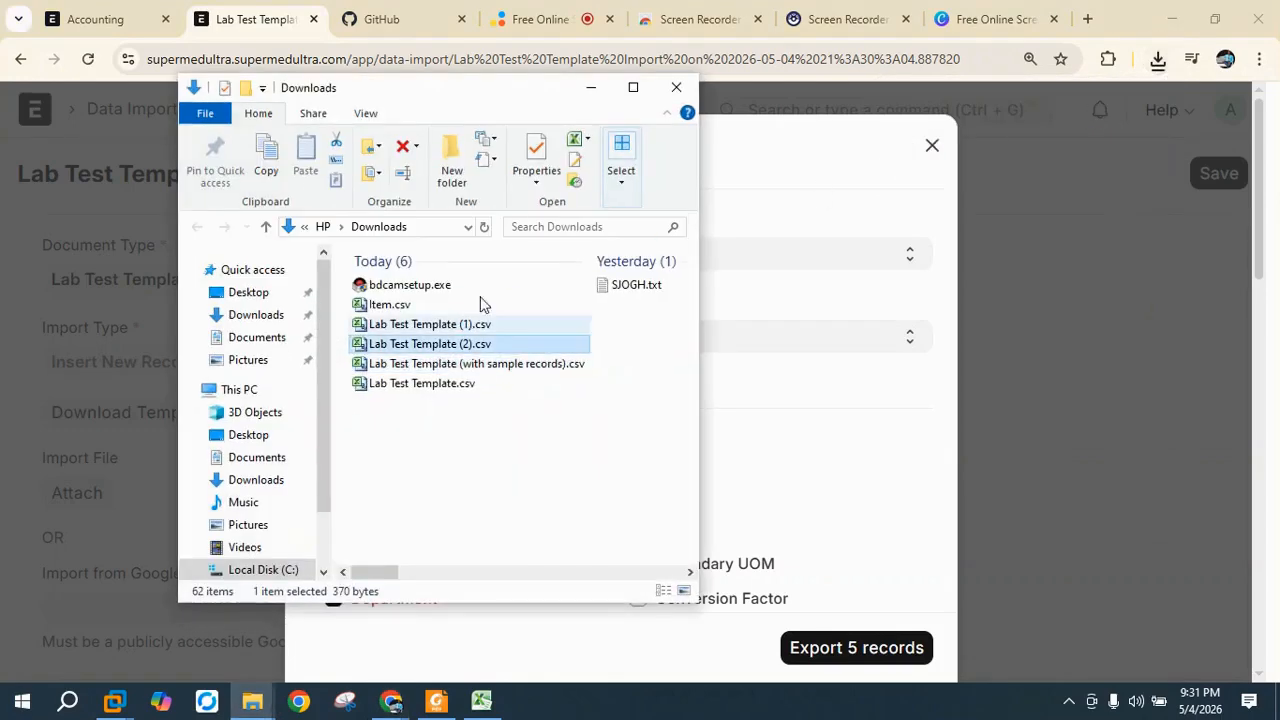
{"action": "left_click", "coordinate": [633, 87]}
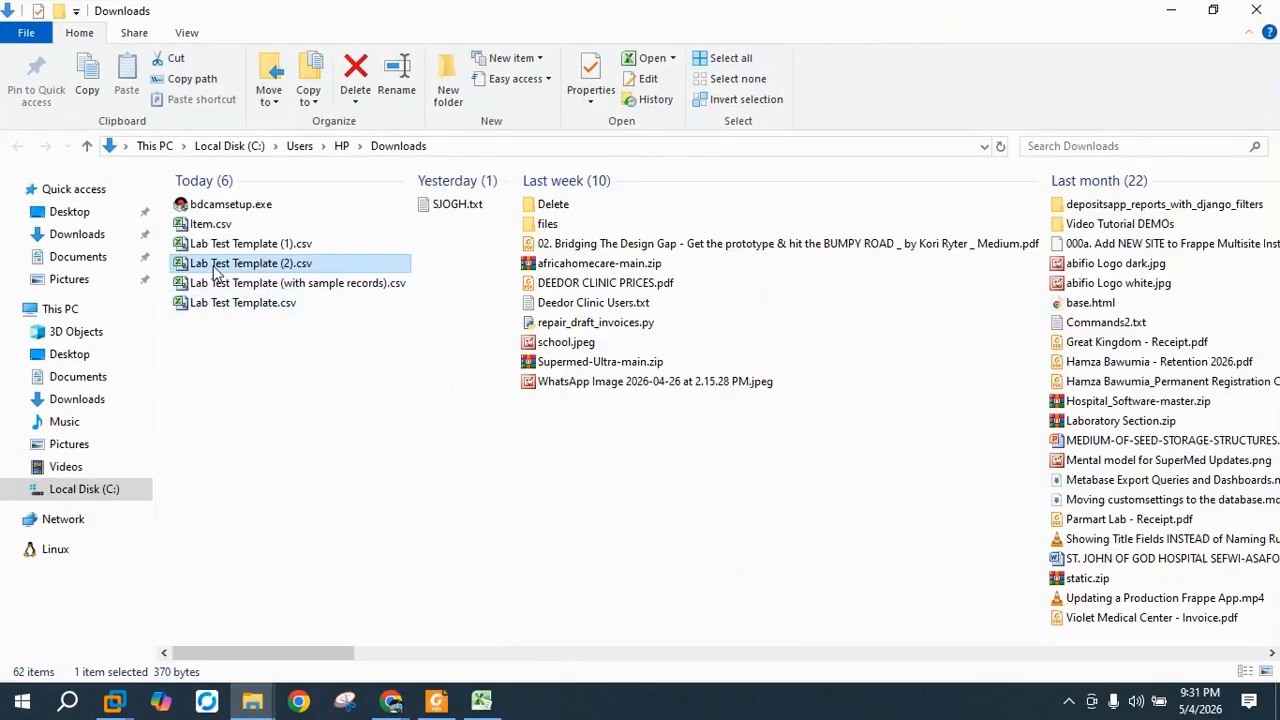
{"action": "double_click", "coordinate": [215, 266]}
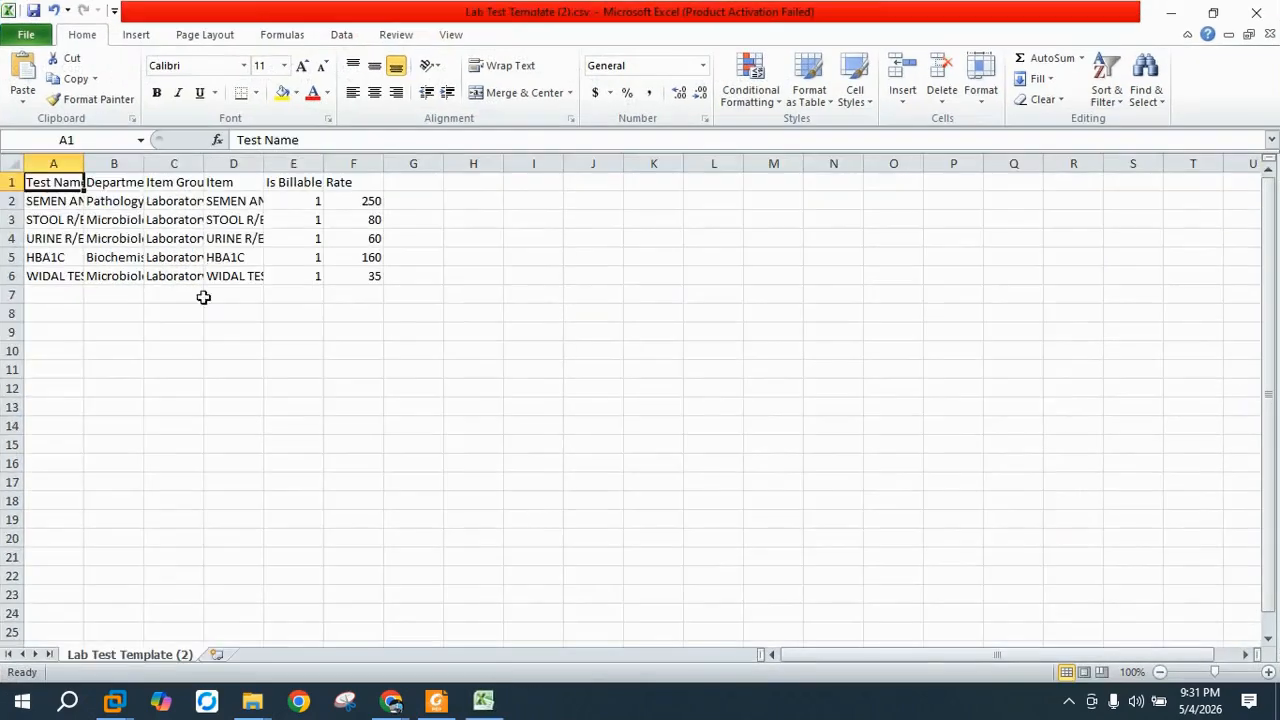
Widen columns A to F of the sheet so that all headings and values are fully readable.
{"action": "left_click_drag", "start_coordinate": [84, 163], "coordinate": [903, 163]}
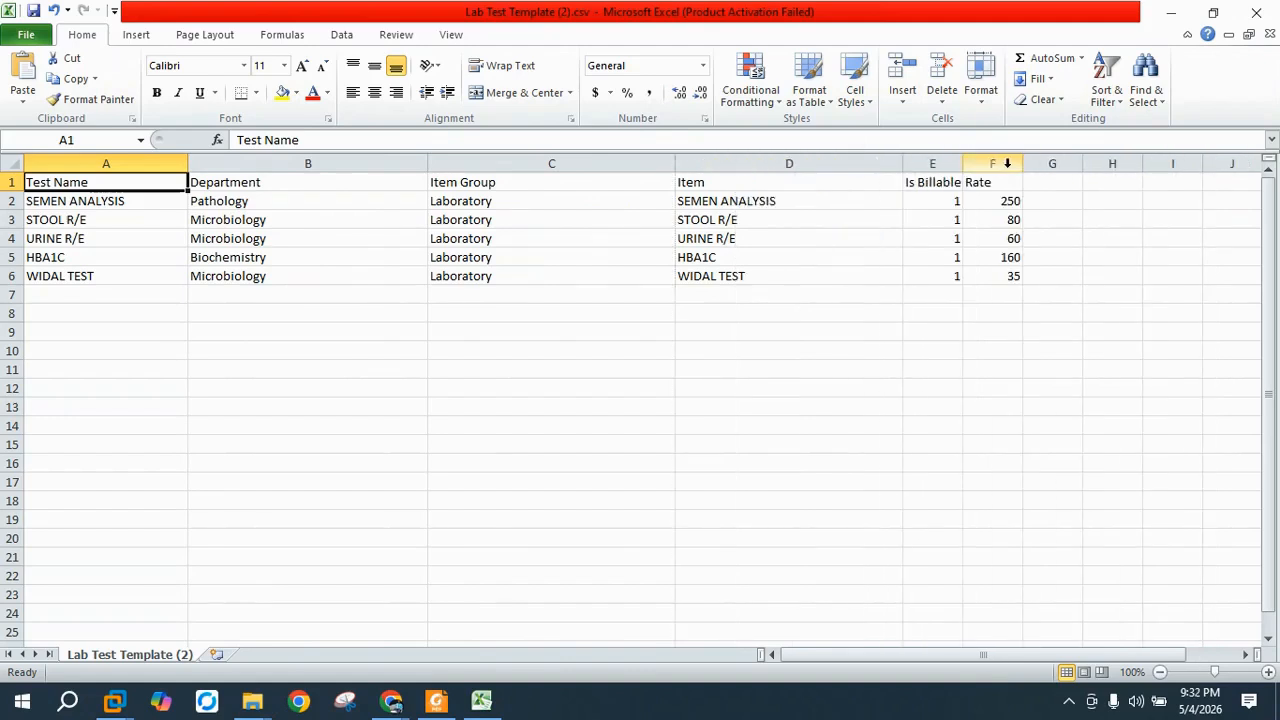
{"action": "left_click_drag", "start_coordinate": [1021, 163], "coordinate": [1165, 158]}
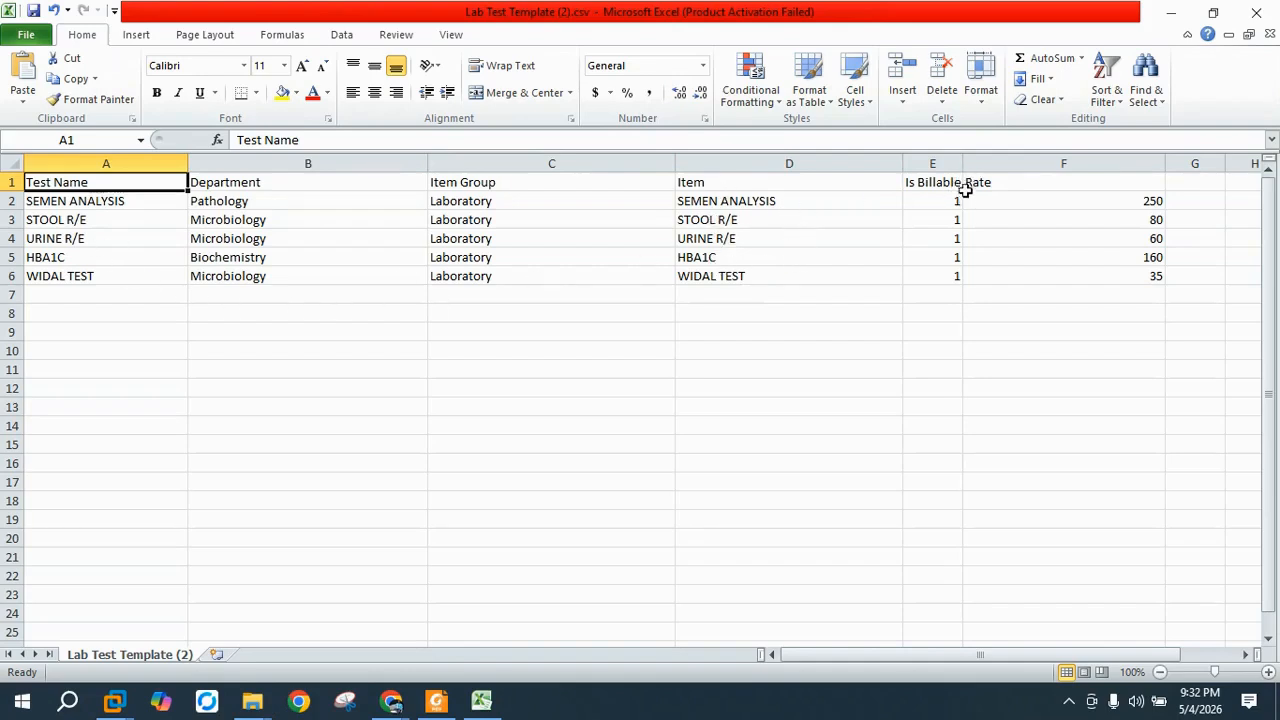
{"action": "left_click_drag", "start_coordinate": [963, 163], "coordinate": [1000, 163]}
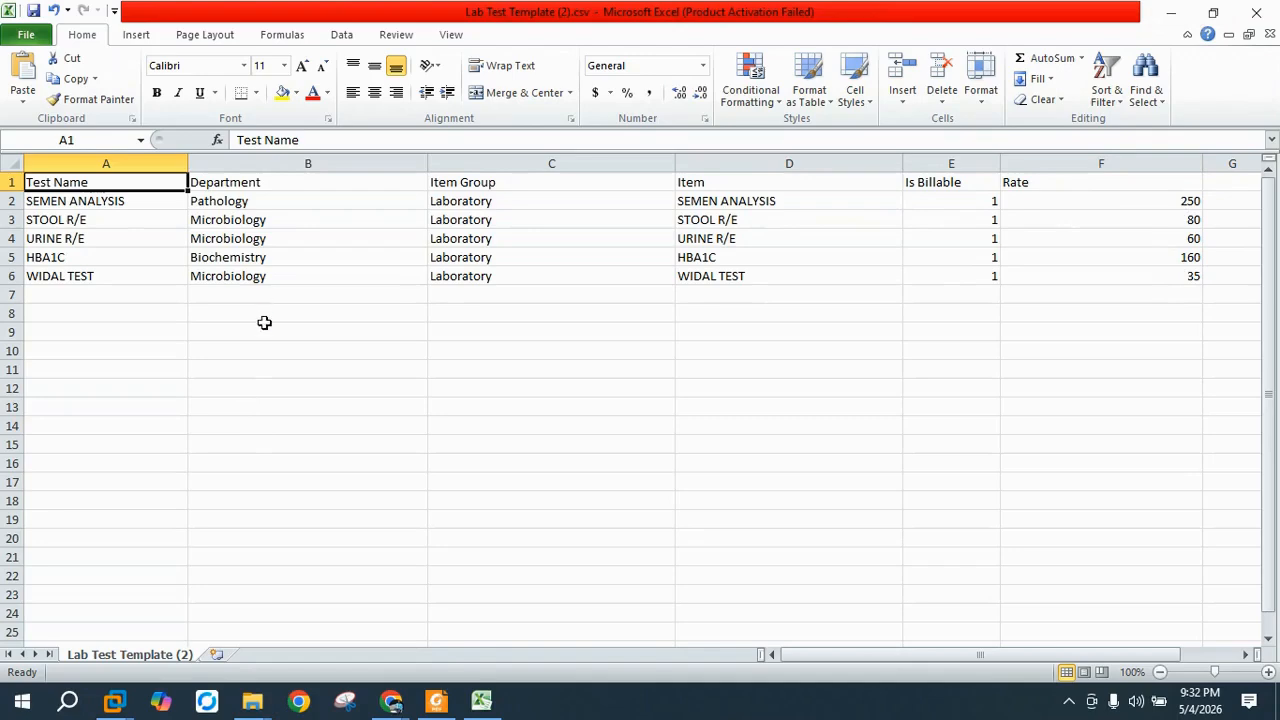
Minimize the spreadsheet and Downloads windows to return to the browser, and close the export options.
{"action": "left_click", "coordinate": [1171, 12]}
{"action": "left_click", "coordinate": [1173, 10]}
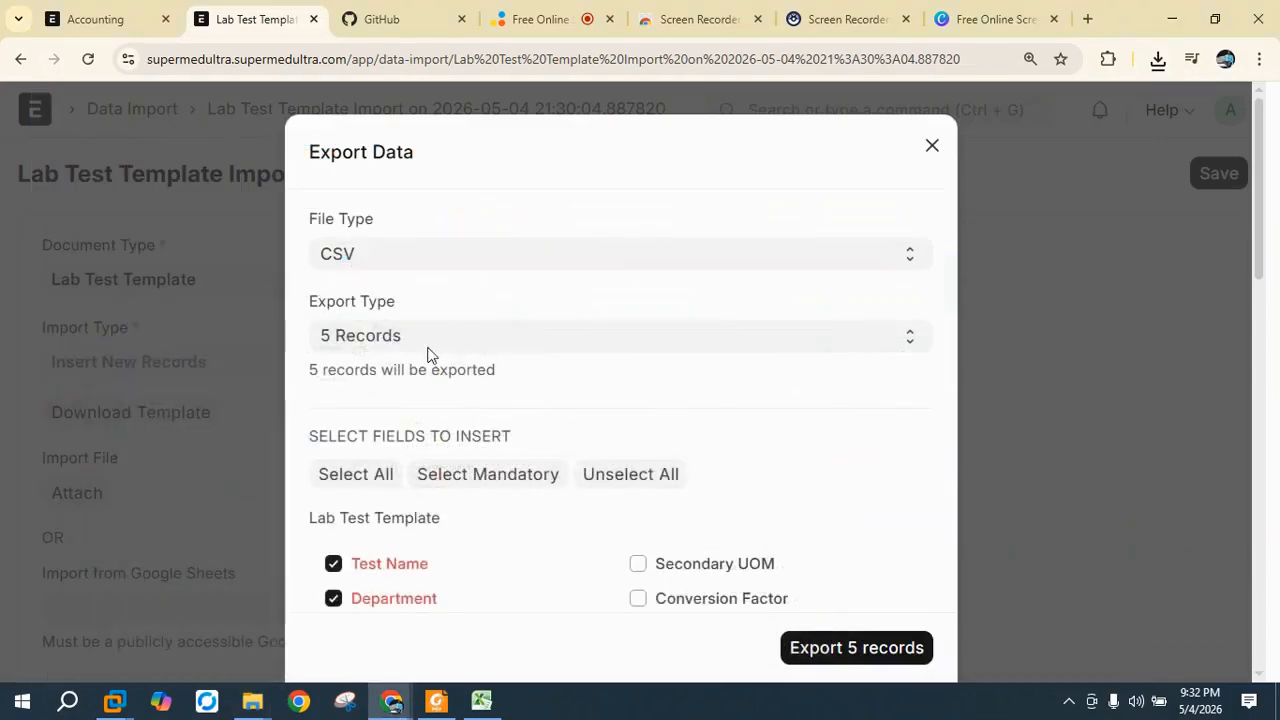
{"action": "left_click", "coordinate": [928, 143]}
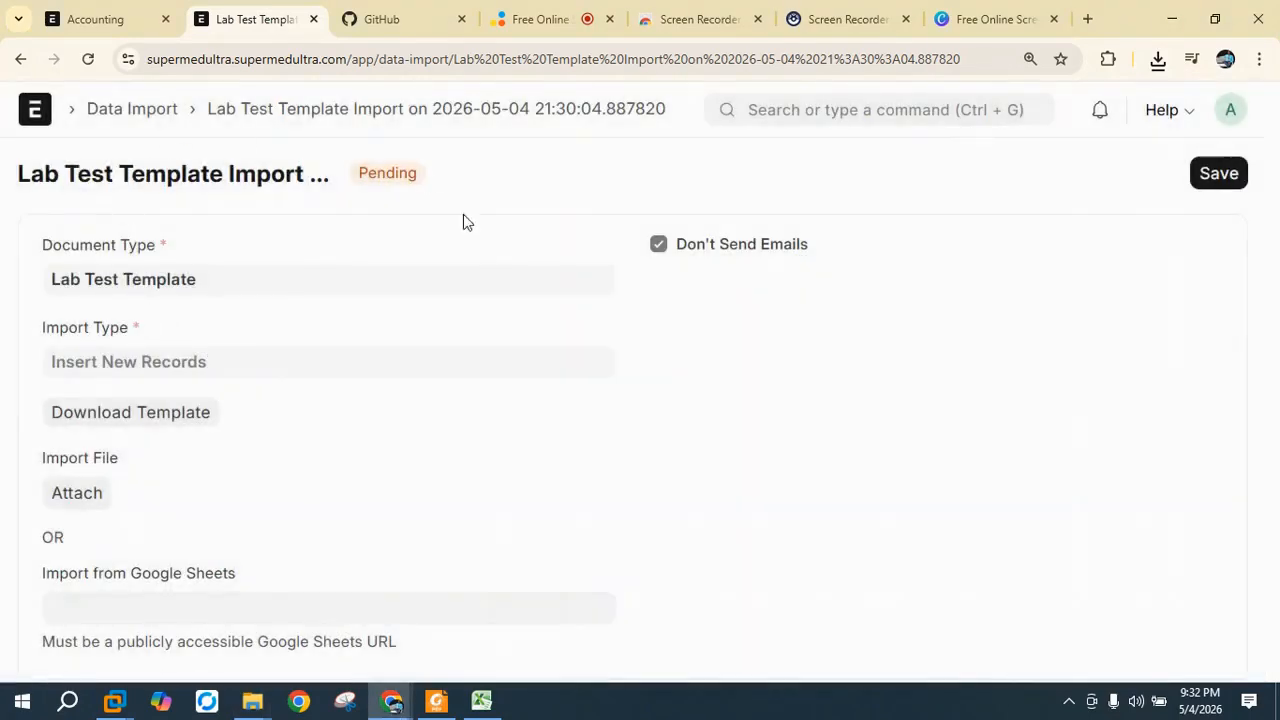
{"action": "left_click", "coordinate": [96, 508]}
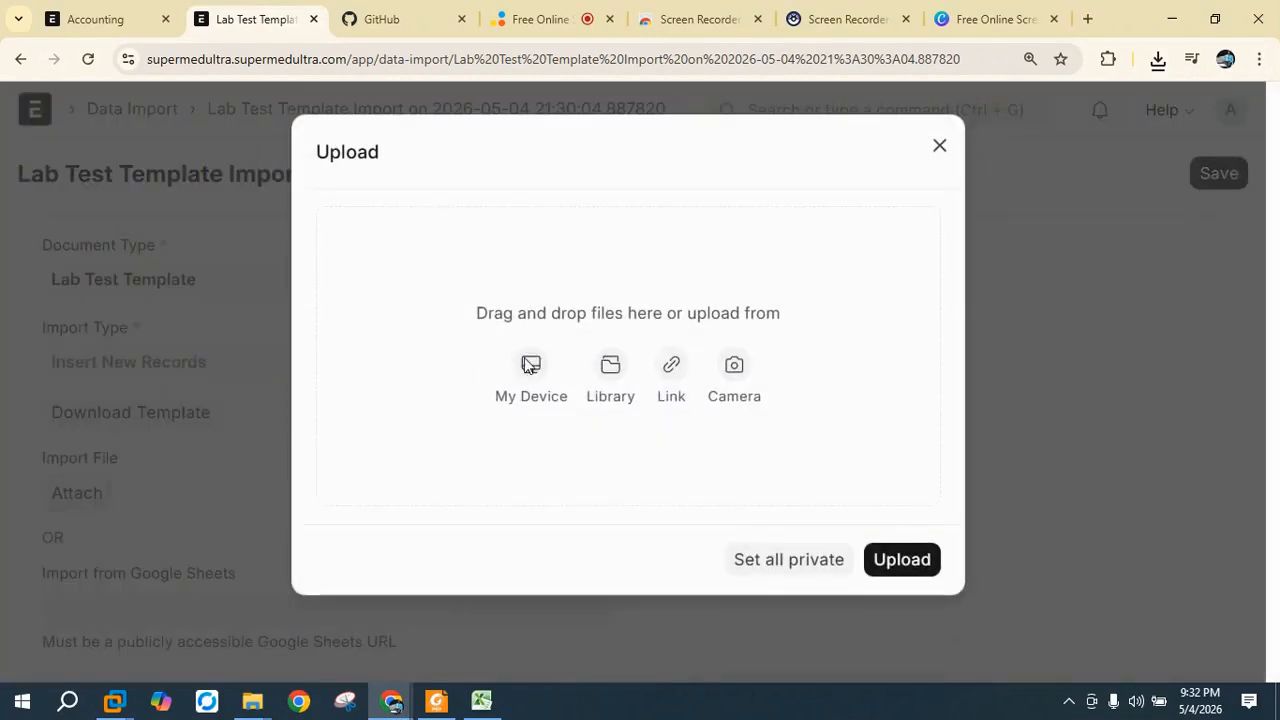
{"action": "left_click", "coordinate": [530, 366]}
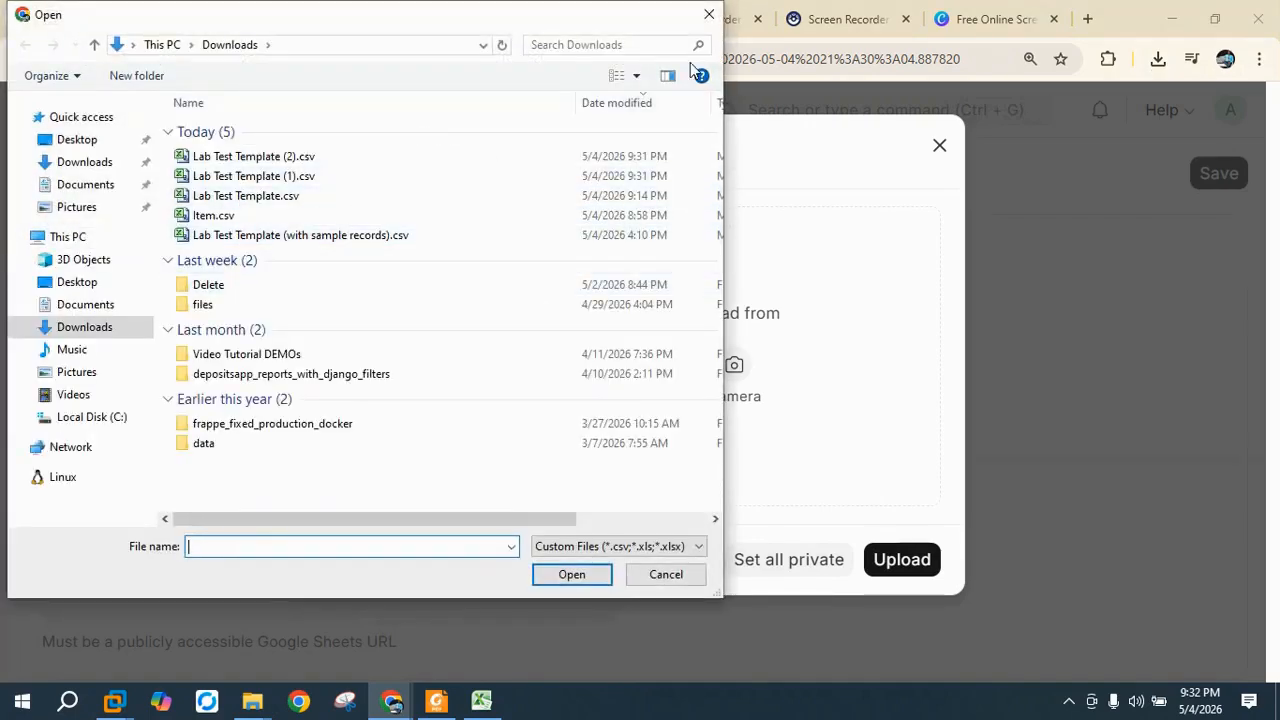
{"action": "left_click", "coordinate": [709, 14]}
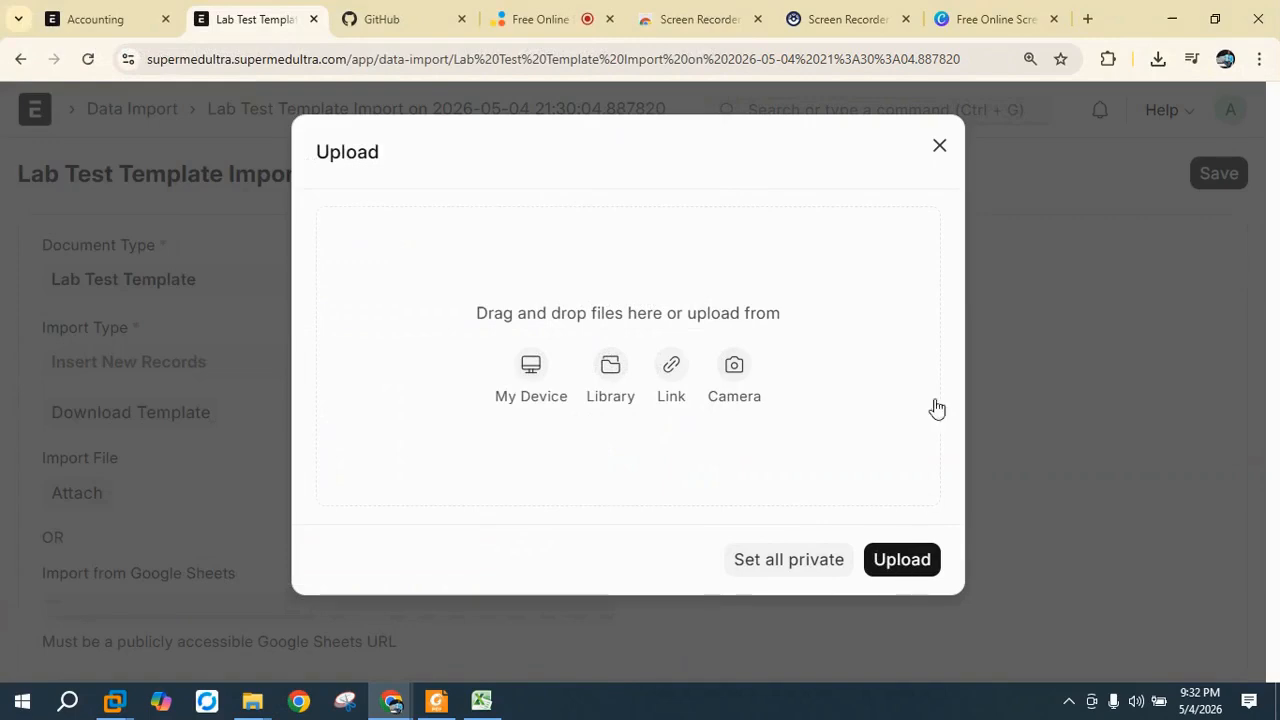
{"action": "left_click", "coordinate": [941, 145]}
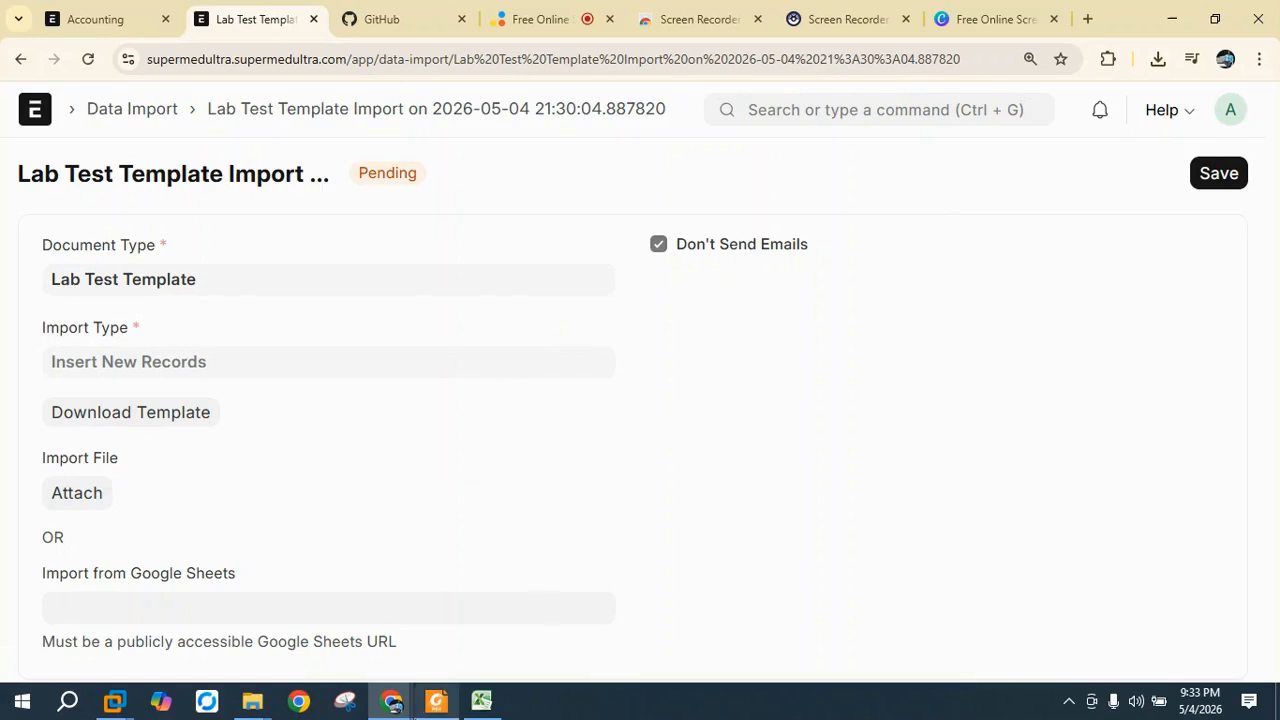
{"action": "mouse_move", "coordinate": [440, 705]}
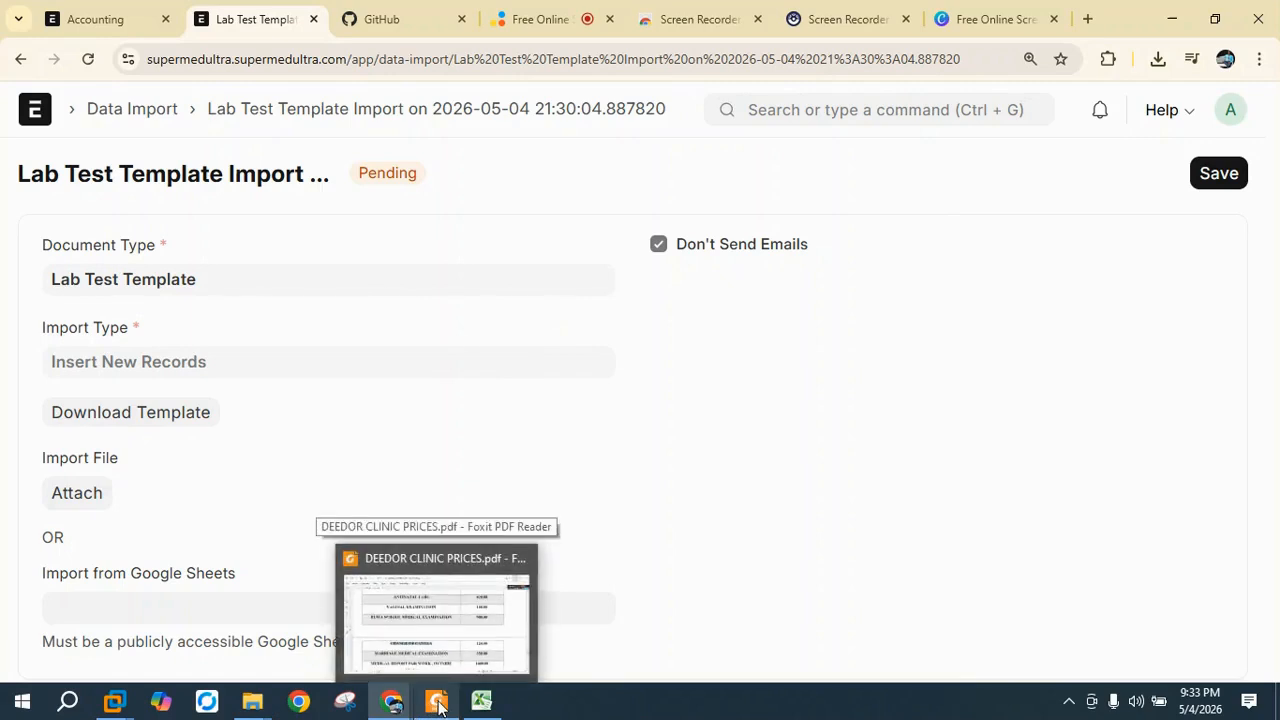
{"action": "left_click", "coordinate": [540, 20]}
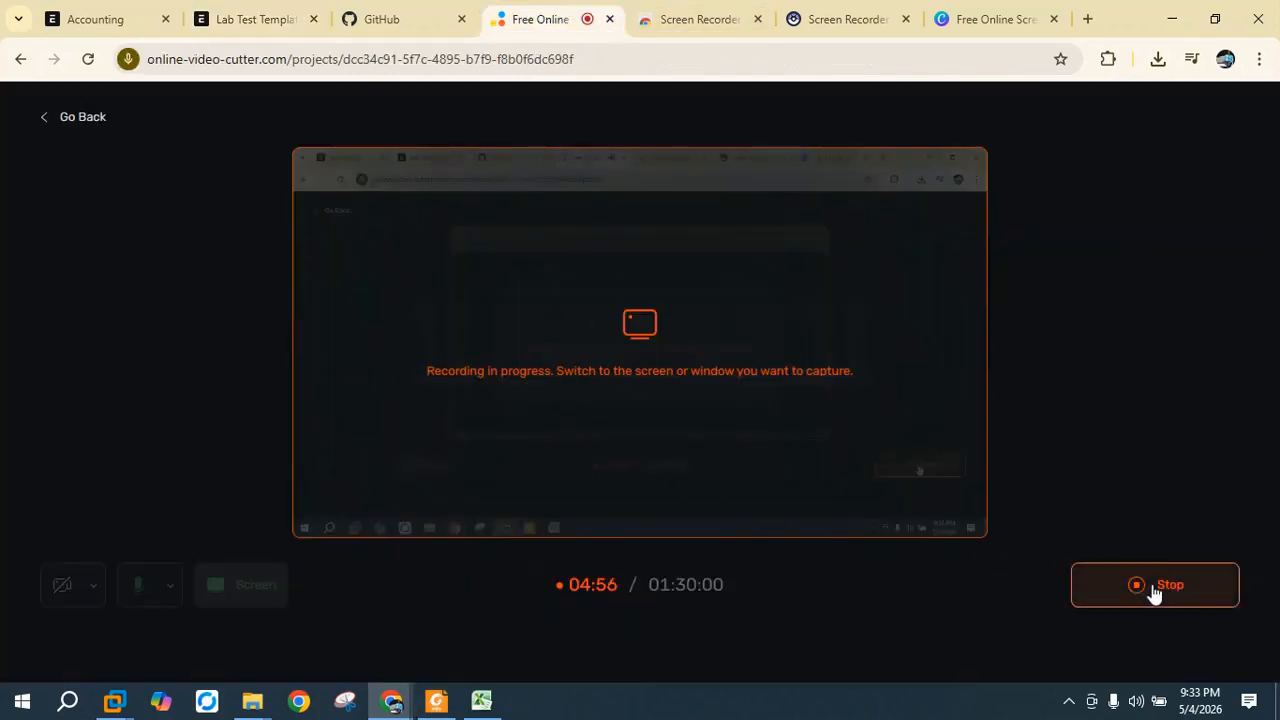